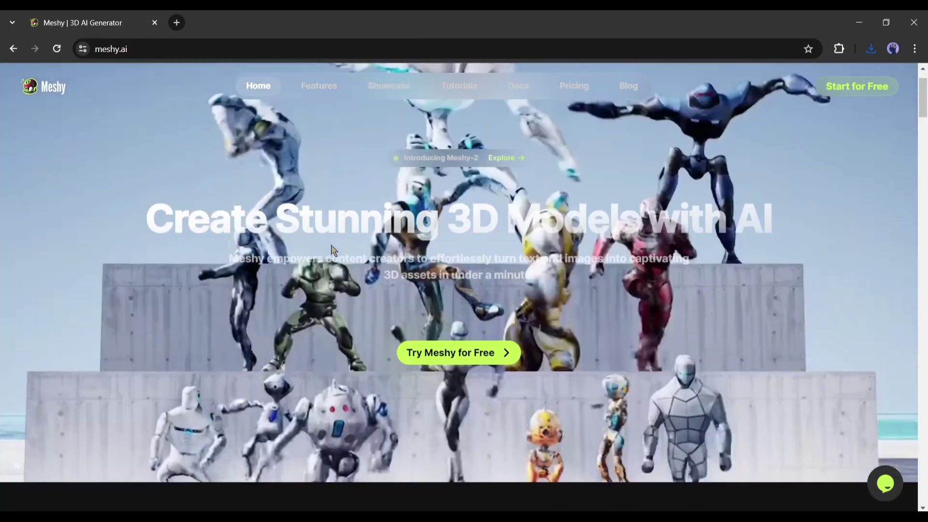
# Scroll through the Meshy homepage features, then jump back to the top.
pyautogui.scroll(-10, 332, 245)
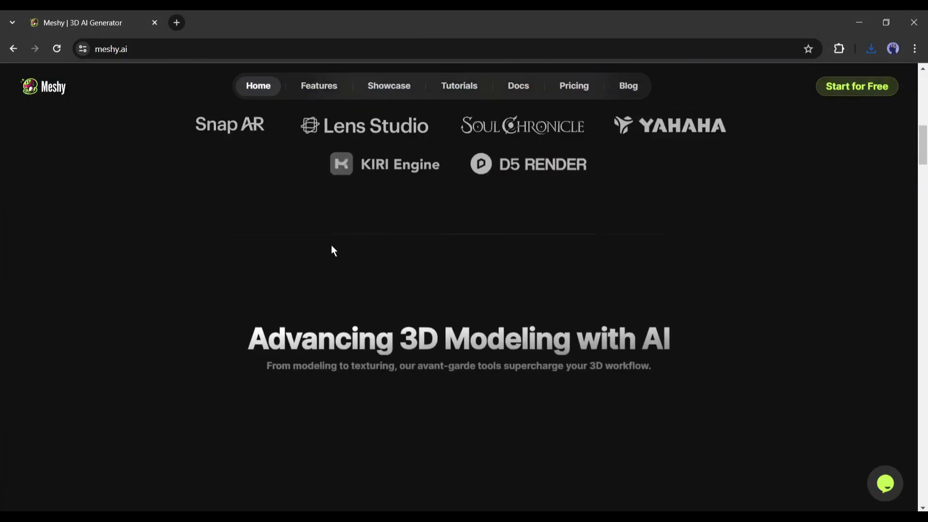
pyautogui.scroll(-2, 331, 250)
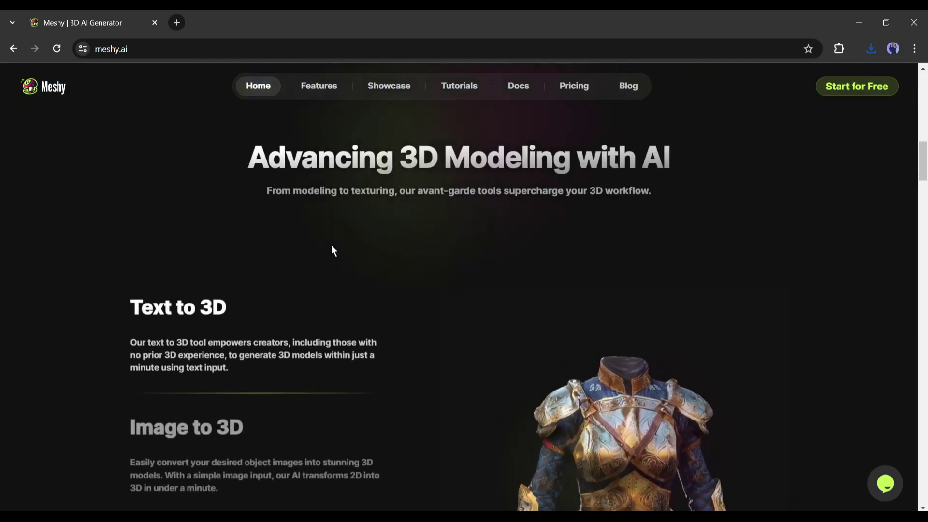
pyautogui.scroll(-1, 331, 247)
pyautogui.scroll(-1, 332, 246)
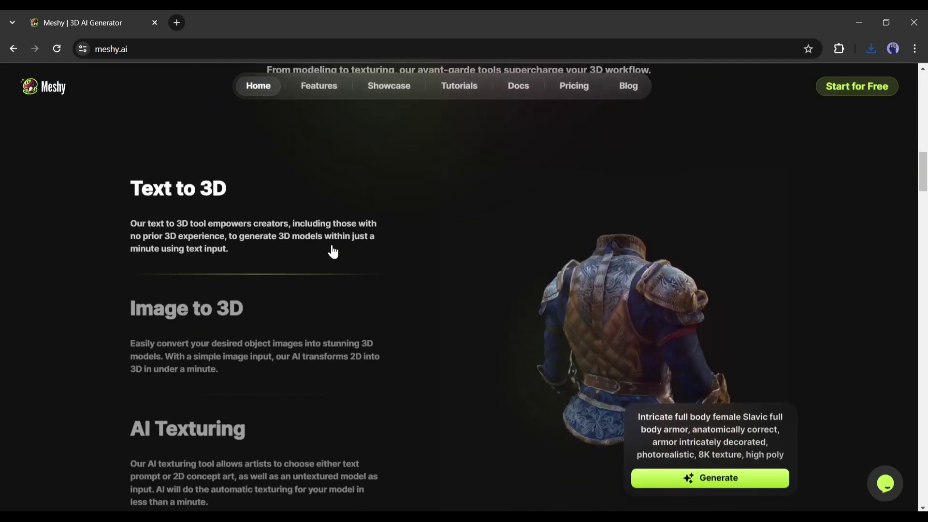
pyautogui.scroll(-1, 332, 251)
pyautogui.scroll(-2, 331, 251)
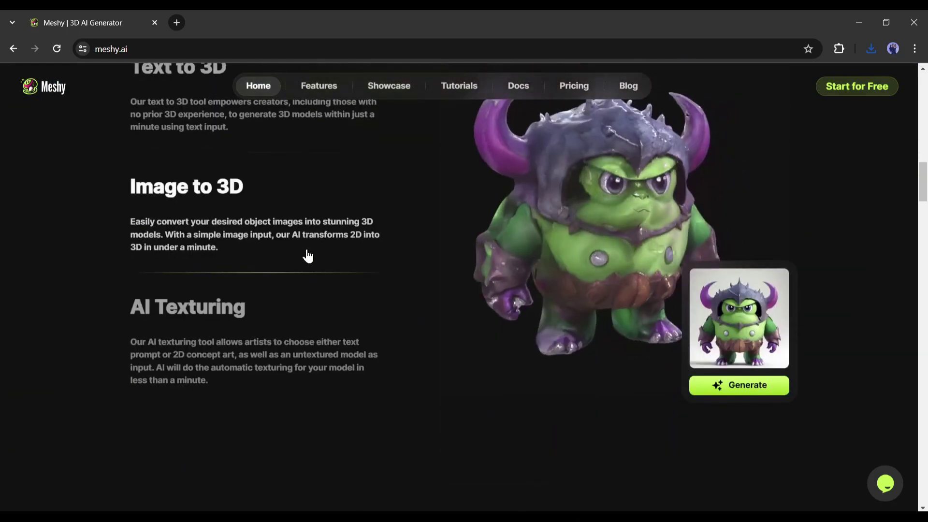
pyautogui.scroll(-1, 306, 256)
pyautogui.scroll(-1, 307, 256)
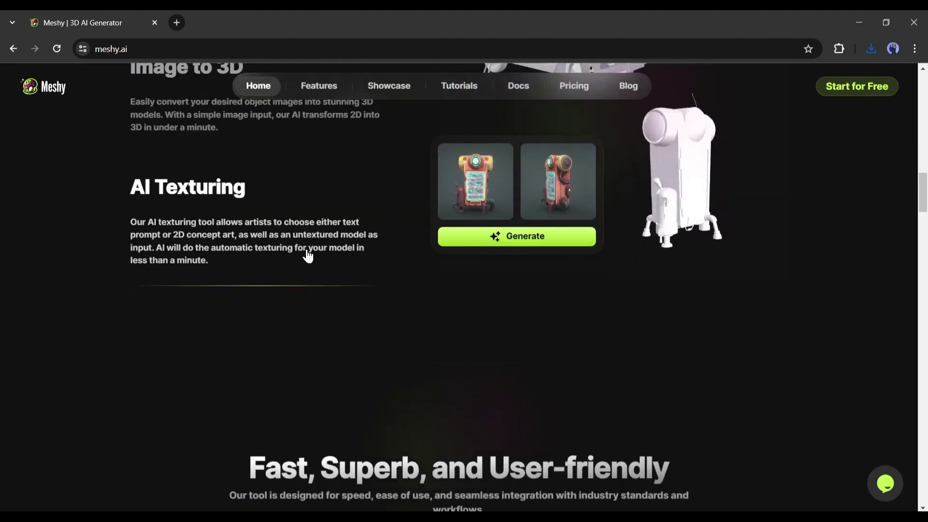
pyautogui.scroll(2, 307, 256)
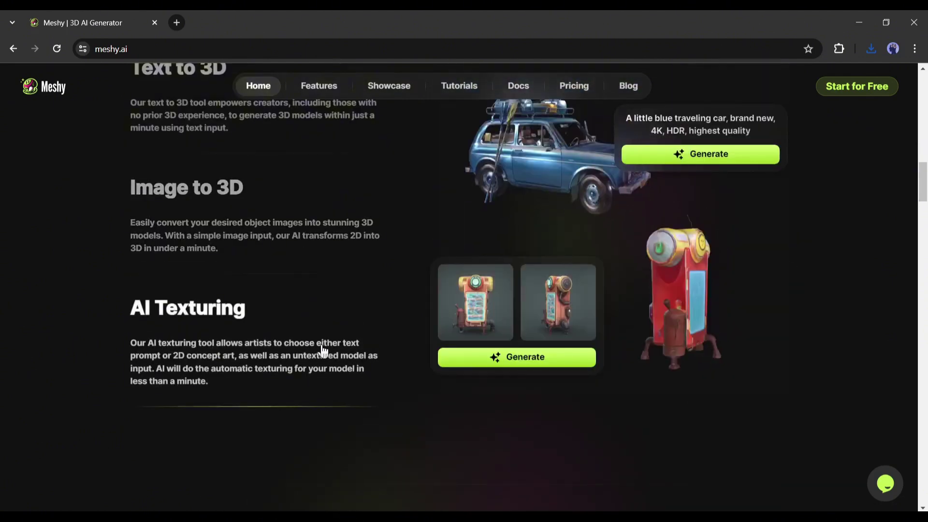
pyautogui.scroll(-4, 323, 350)
pyautogui.scroll(-5, 323, 350)
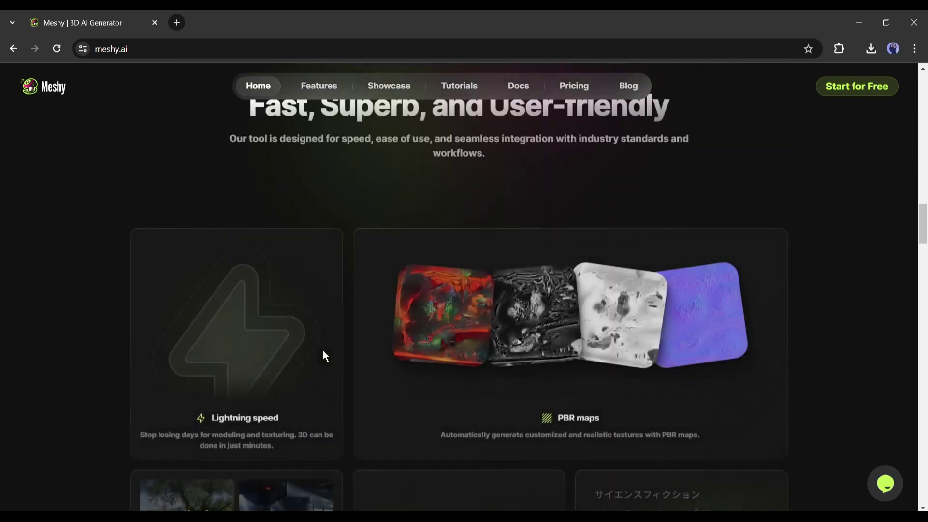
pyautogui.scroll(-1, 323, 356)
pyautogui.scroll(-1, 322, 356)
pyautogui.press('Home')
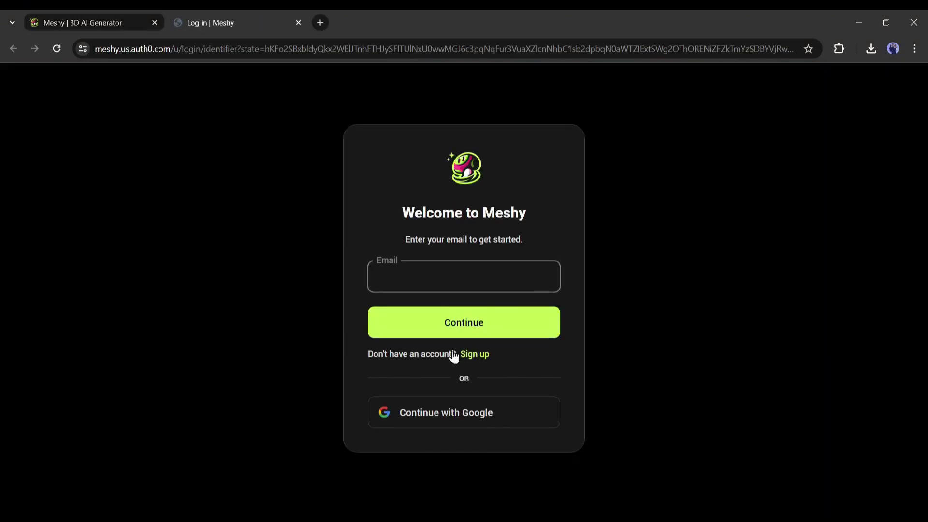
# Sign in with Google and browse the Discover gallery, returning to its top.
pyautogui.click(473, 416)
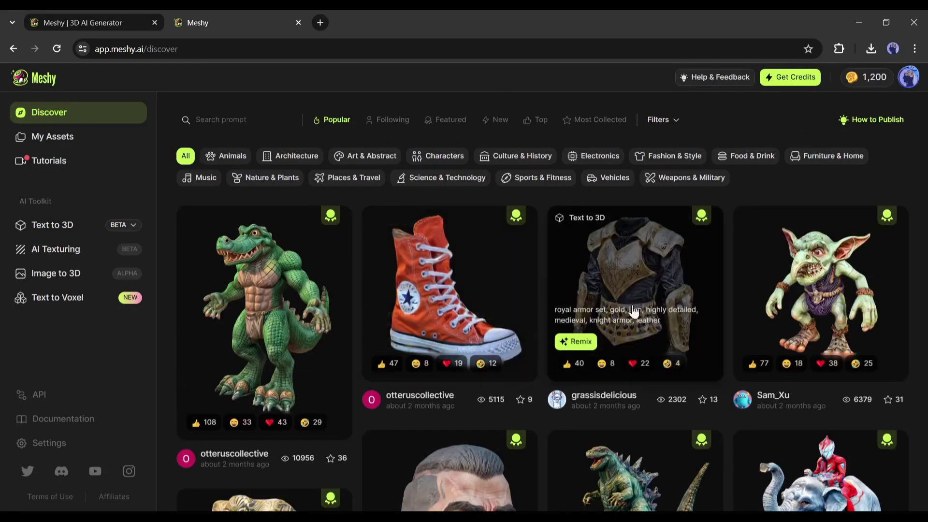
pyautogui.scroll(-2, 637, 314)
pyautogui.scroll(-2, 657, 332)
pyautogui.scroll(-2, 629, 290)
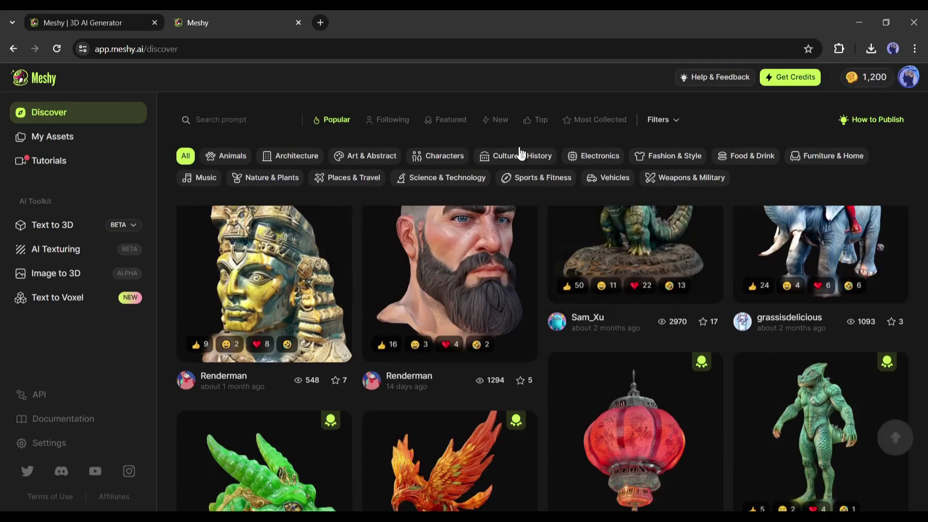
pyautogui.scroll(-3, 547, 309)
pyautogui.scroll(-3, 546, 302)
pyautogui.scroll(-3, 546, 302)
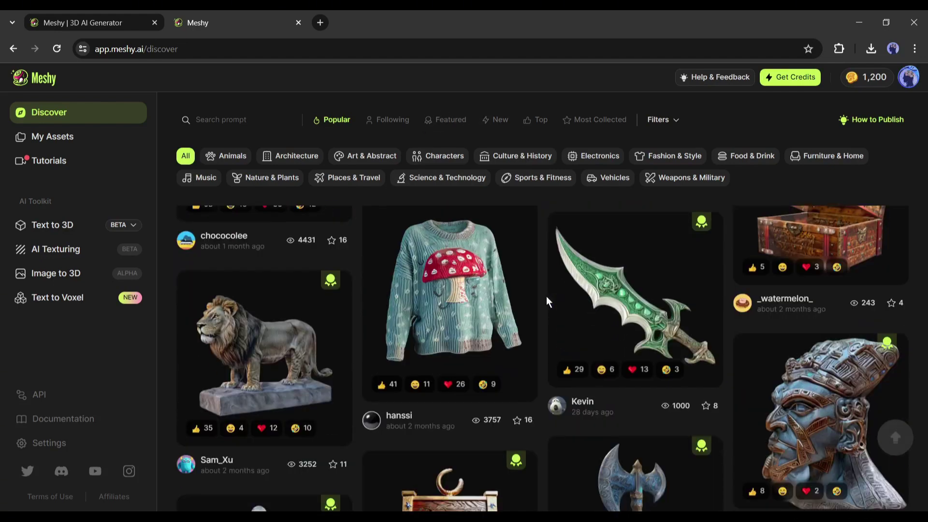
pyautogui.scroll(-3, 546, 301)
pyautogui.scroll(-5, 600, 387)
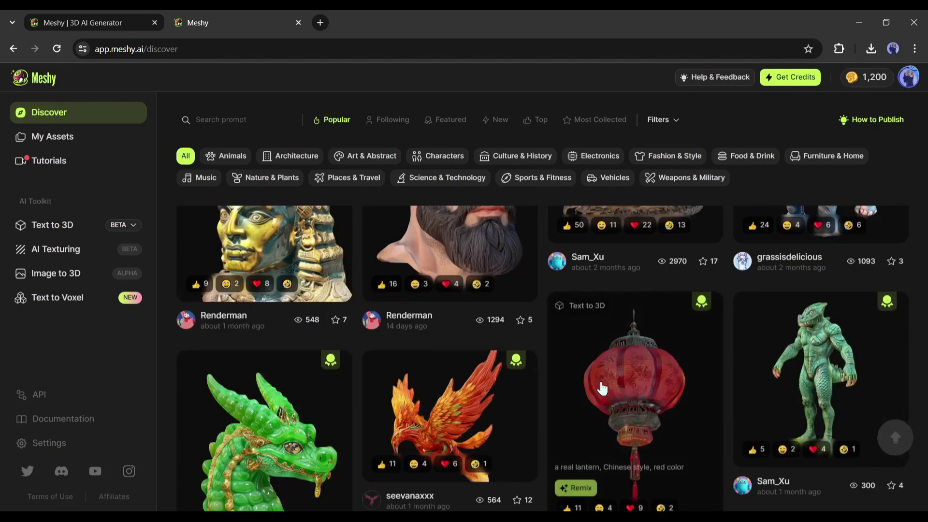
pyautogui.press('Home')
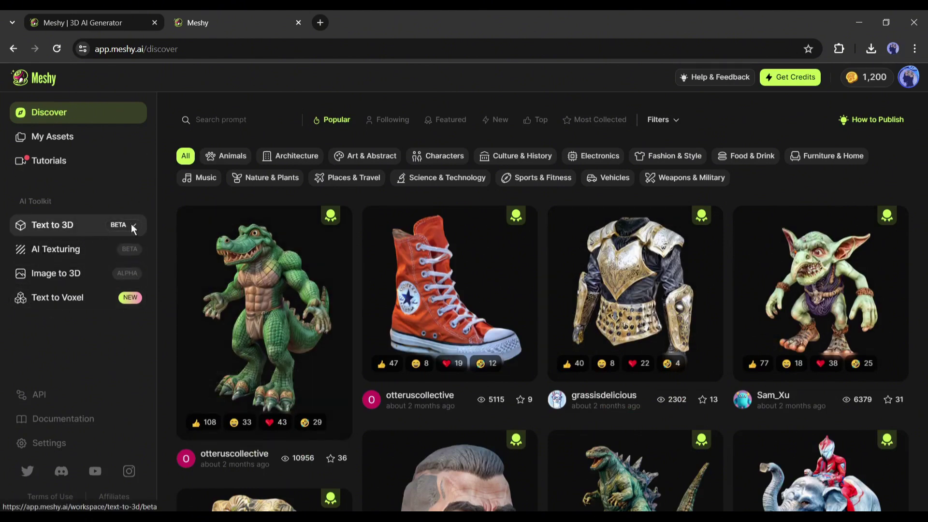
# Open the Text to 3D workspace for the Jackson Chameleon prompt.
pyautogui.click(73, 228)
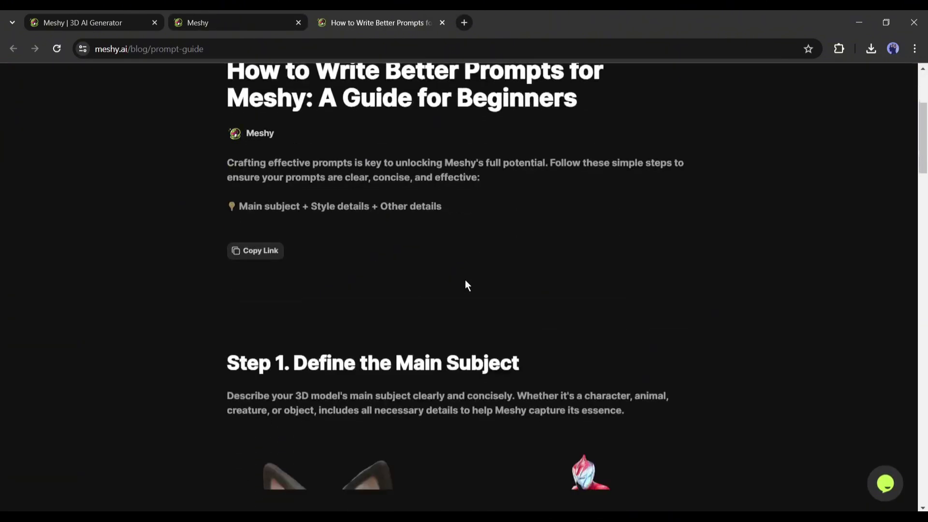
# Read the guide's Main Subject, Style Details and Other Details steps, then return to Text to 3D.
pyautogui.scroll(-1, 424, 267)
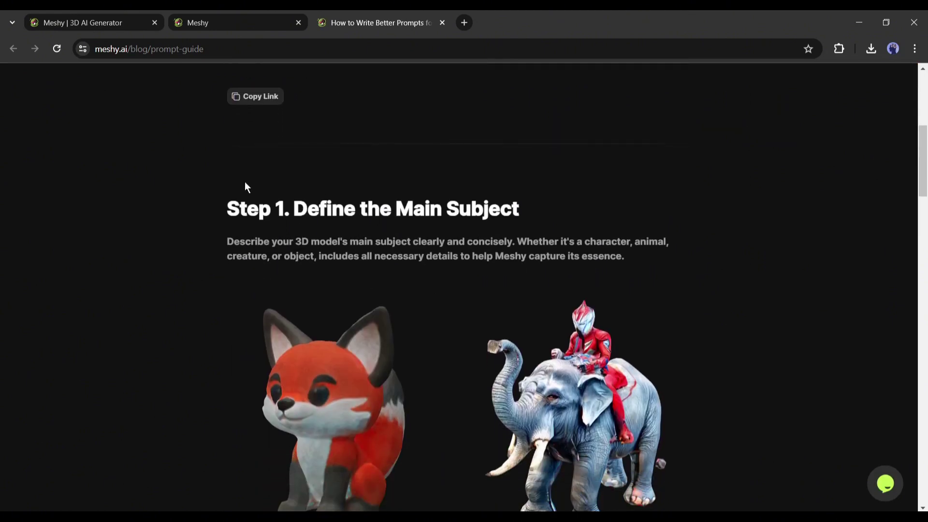
pyautogui.moveTo(306, 200); pyautogui.dragTo(514, 215)
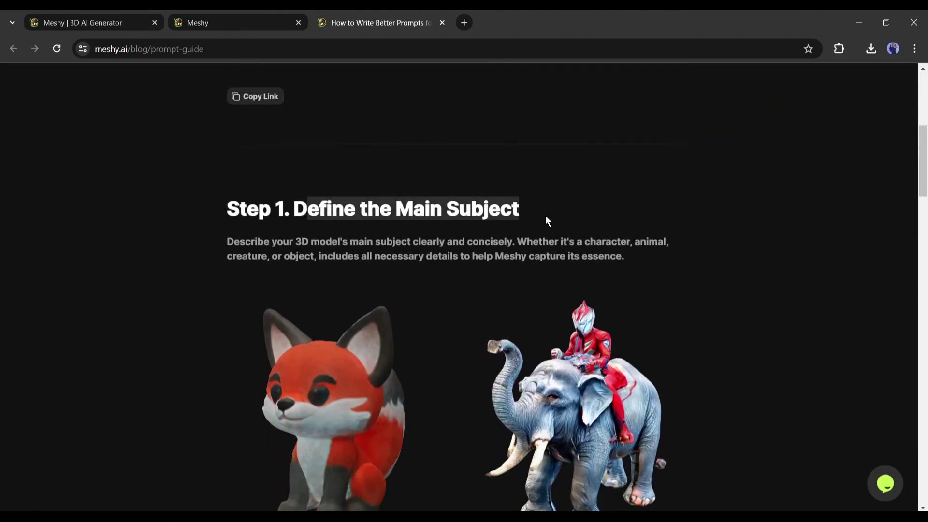
pyautogui.scroll(-6, 358, 251)
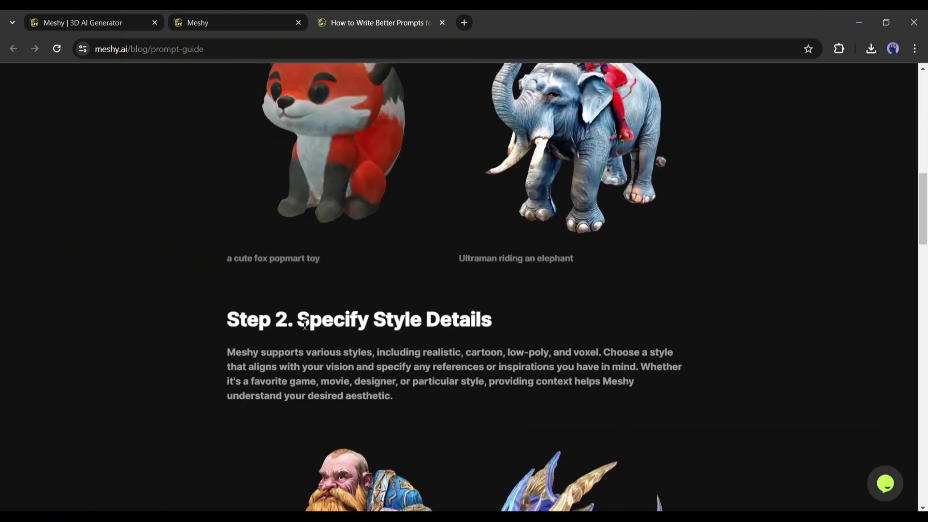
pyautogui.moveTo(303, 320); pyautogui.dragTo(528, 327)
pyautogui.scroll(-7, 443, 324)
pyautogui.moveTo(301, 410); pyautogui.dragTo(522, 421)
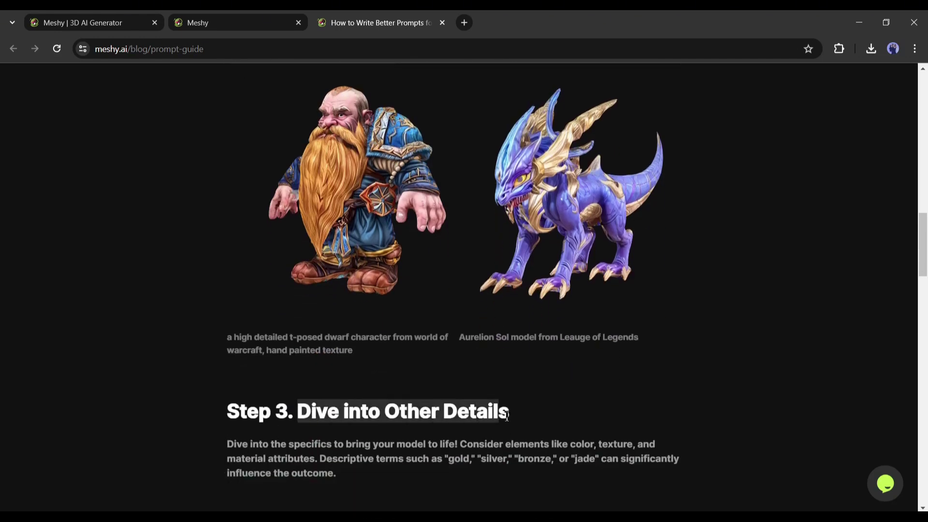
pyautogui.scroll(-1, 336, 419)
pyautogui.scroll(-1, 336, 437)
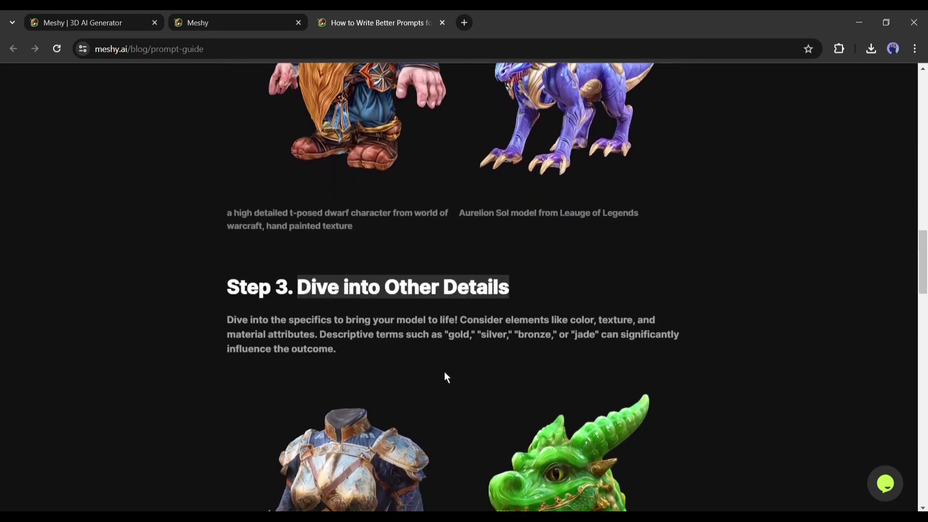
pyautogui.scroll(-4, 460, 365)
pyautogui.hotkey('ctrl', 'shift', 'Tab')
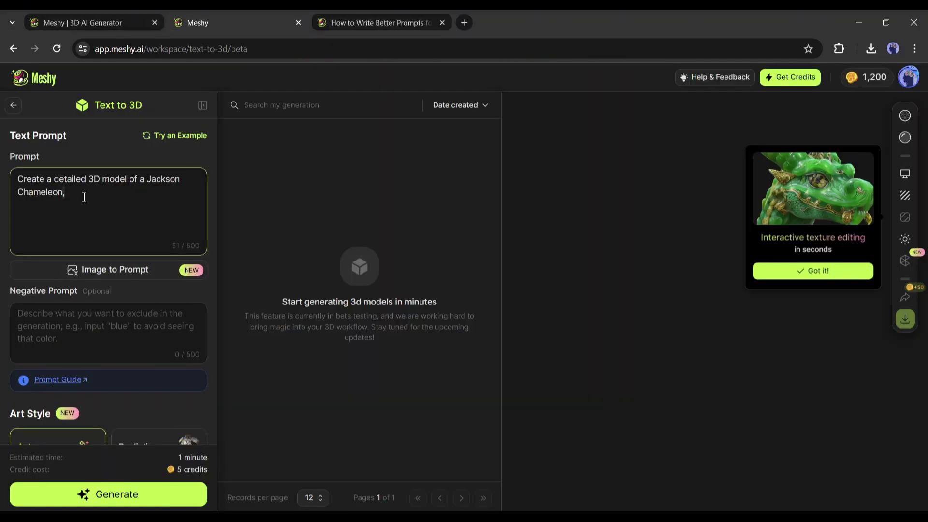
# Paste the full chameleon description into the prompt.
pyautogui.hotkey('ctrl', 'v')
pyautogui.scroll(2, 173, 248)
pyautogui.scroll(-2, 173, 248)
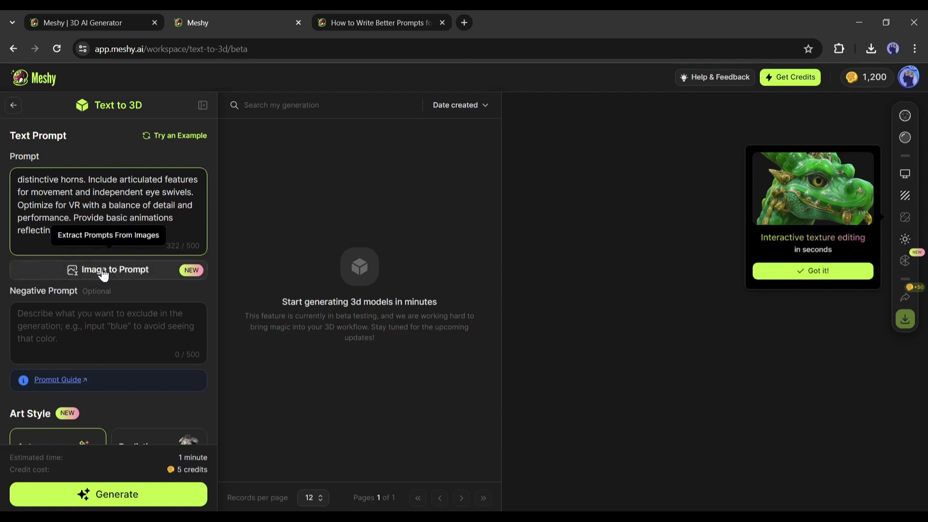
# Generate a description from the chameleon photo, review it, and close without using it.
pyautogui.click(103, 274)
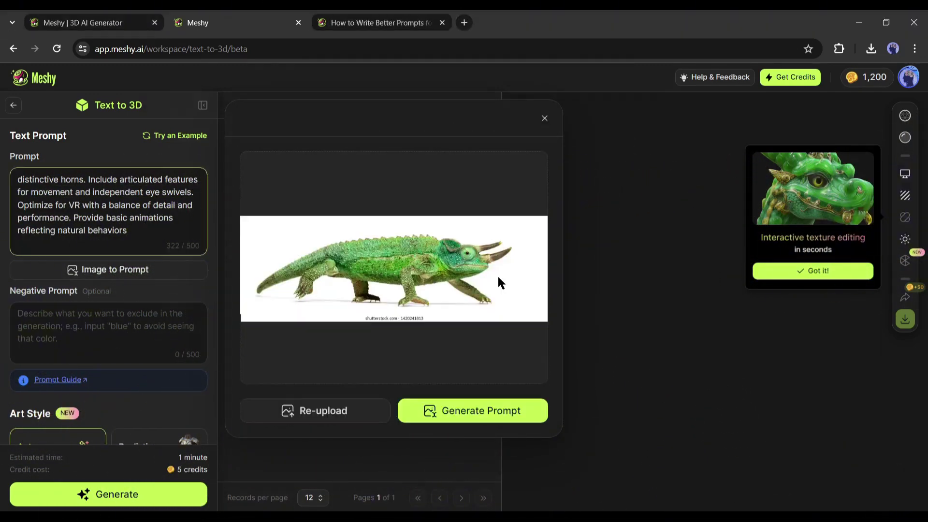
pyautogui.click(468, 412)
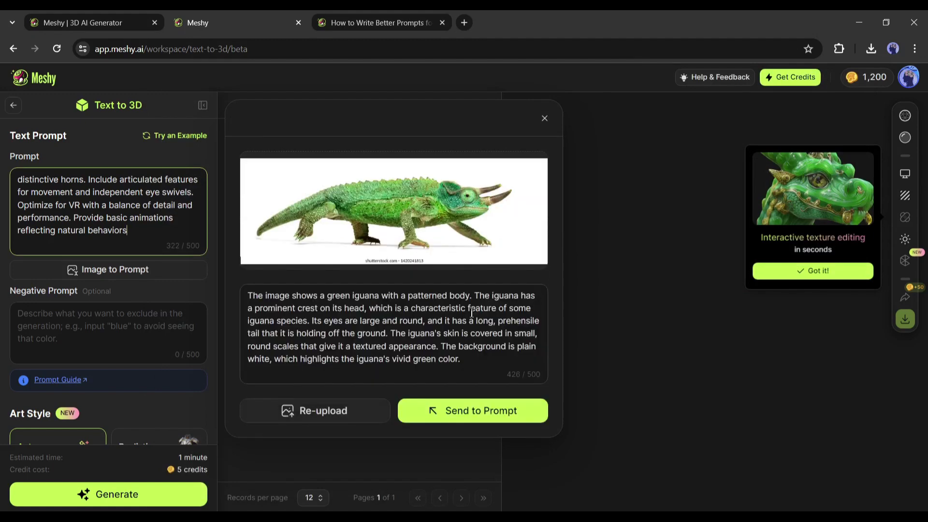
pyautogui.click(396, 315)
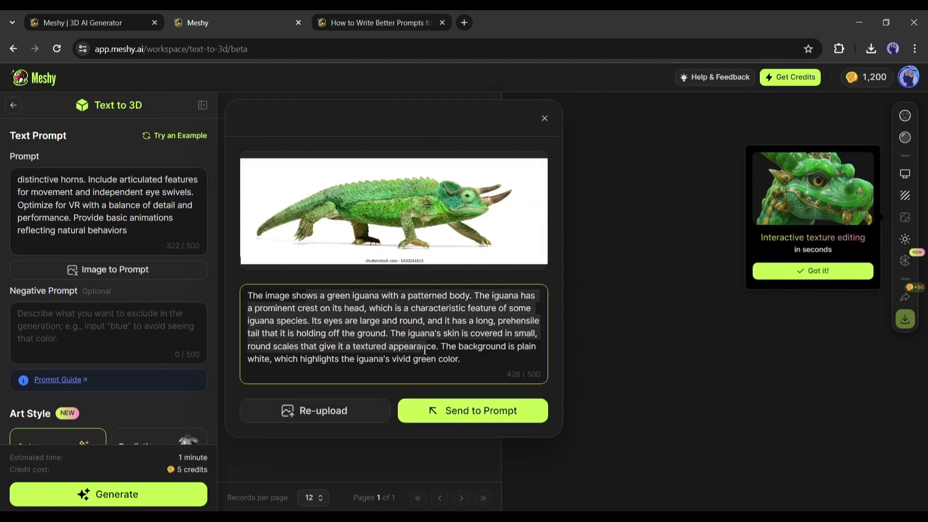
pyautogui.scroll(-1, 435, 338)
pyautogui.click(393, 336)
pyautogui.scroll(1, 384, 327)
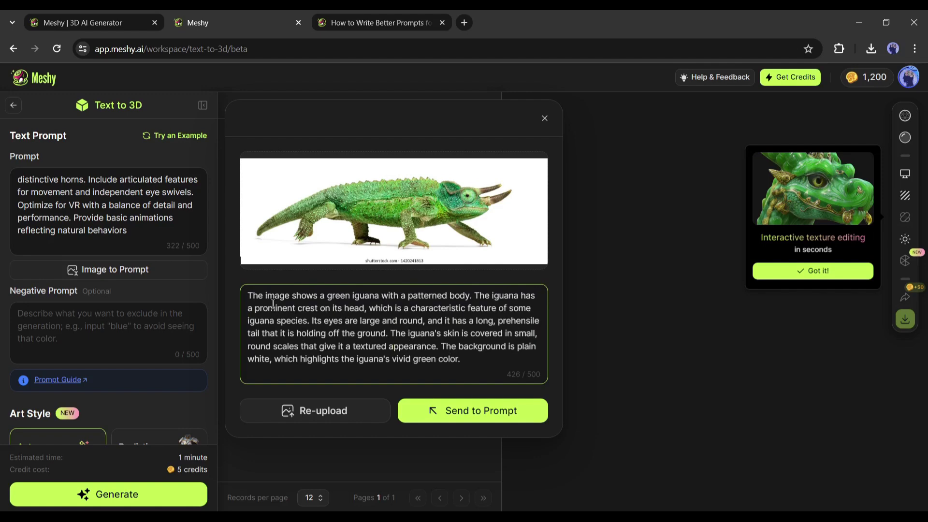
pyautogui.click(545, 117)
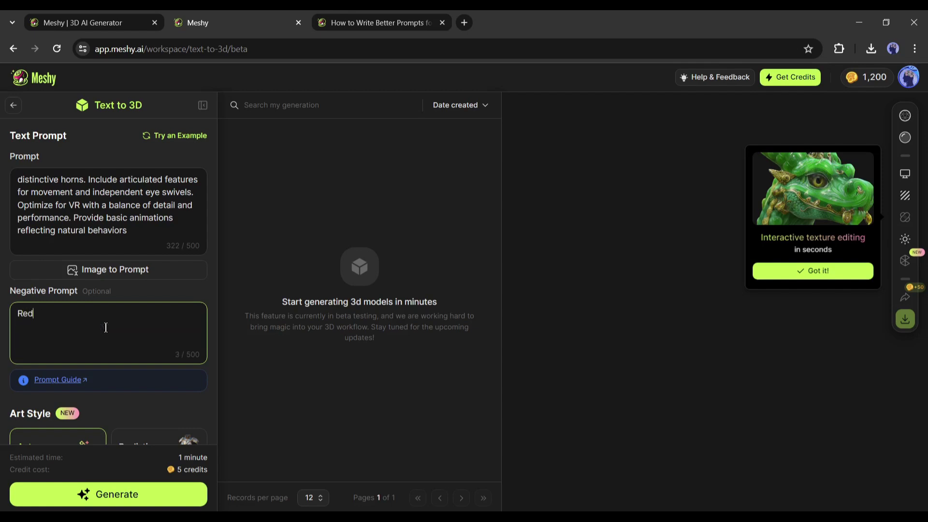
# Scroll through the Text to 3D settings down to the art style options.
pyautogui.scroll(-3, 137, 383)
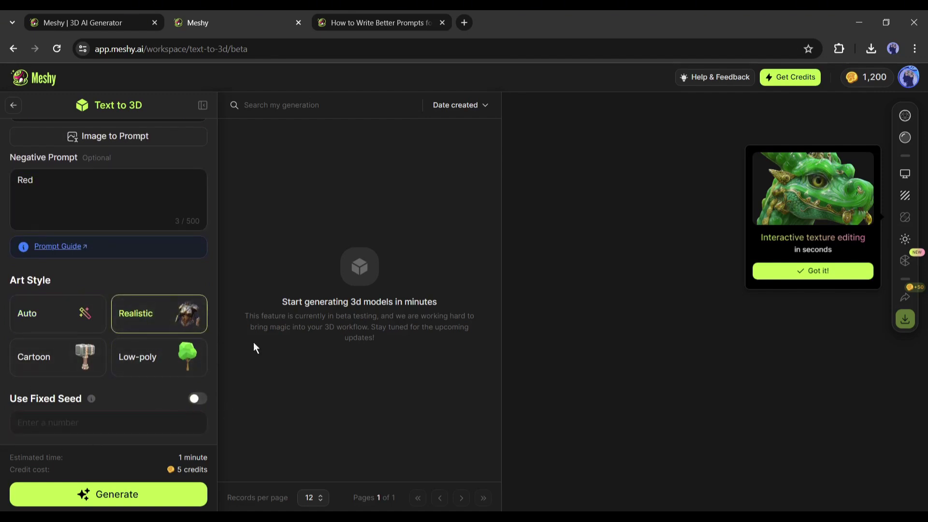
pyautogui.scroll(3, 81, 331)
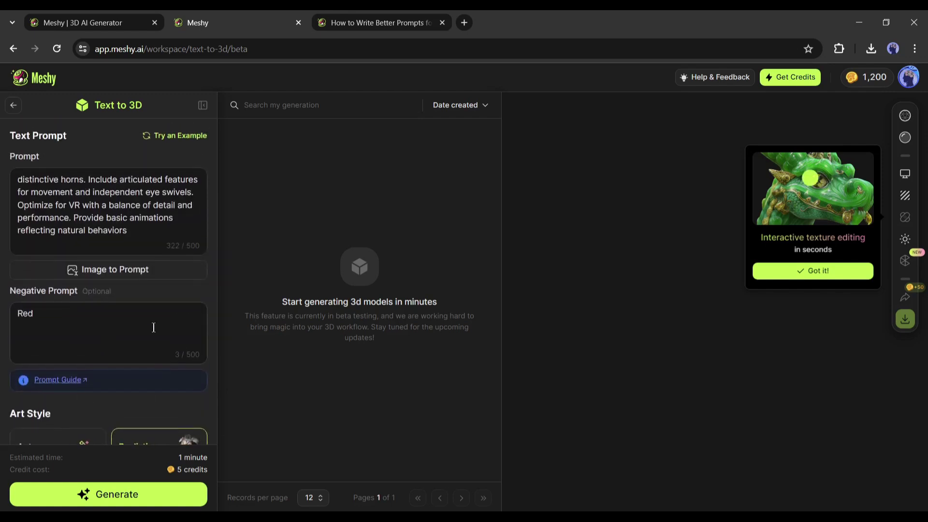
pyautogui.scroll(-2, 152, 295)
pyautogui.scroll(-1, 152, 291)
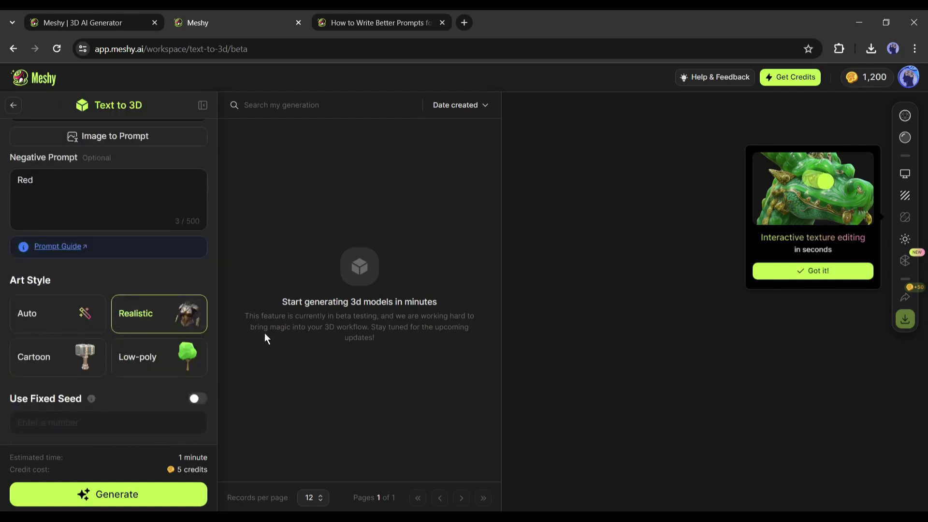
# Generate the realistic chameleon and preview the first draft.
pyautogui.click(102, 498)
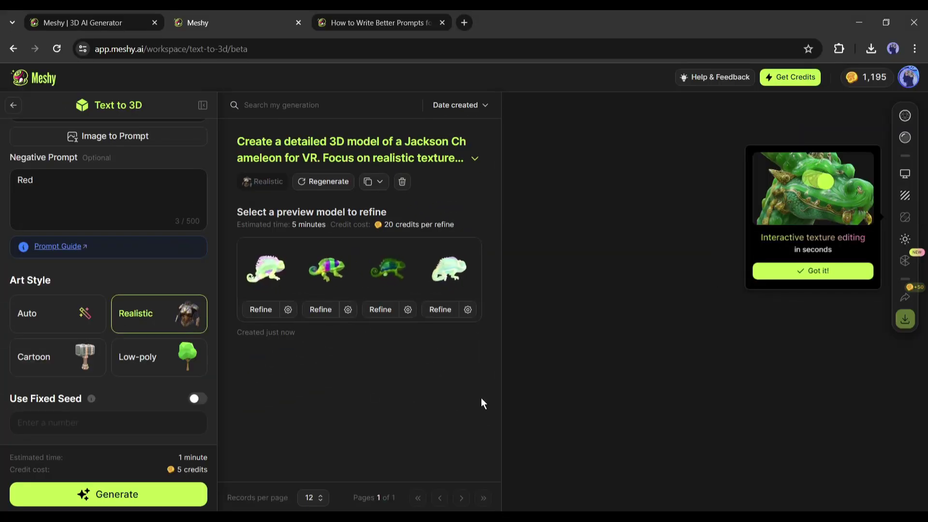
pyautogui.click(270, 274)
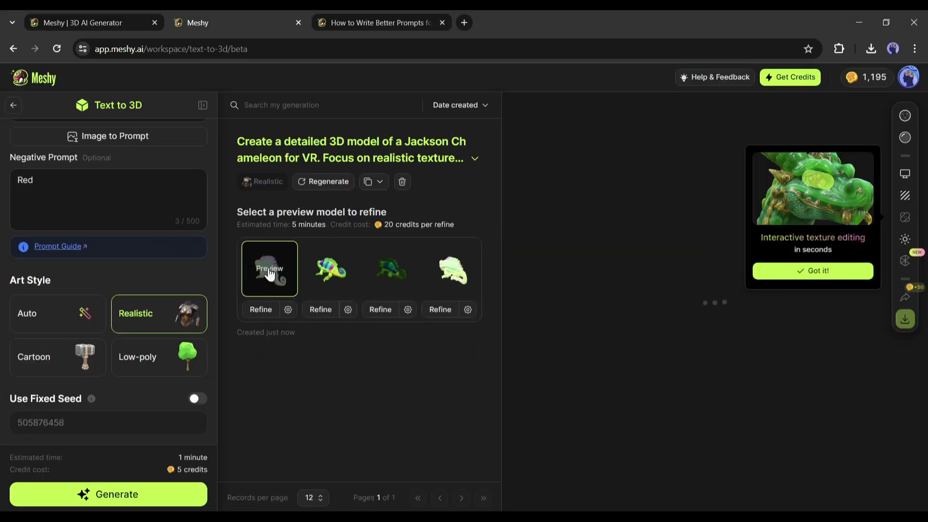
pyautogui.click(843, 273)
# Compare the second, third and fourth drafts, ending on the dark green third.
pyautogui.click(330, 270)
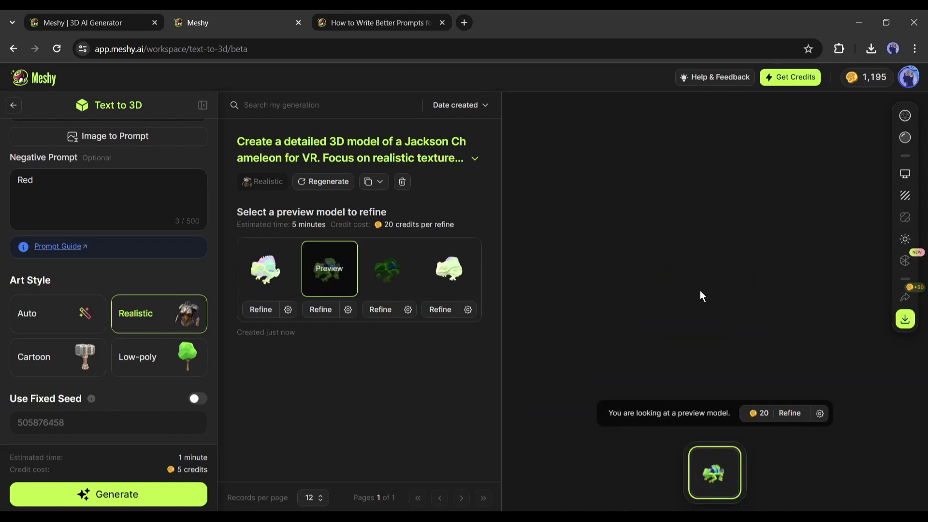
pyautogui.click(389, 269)
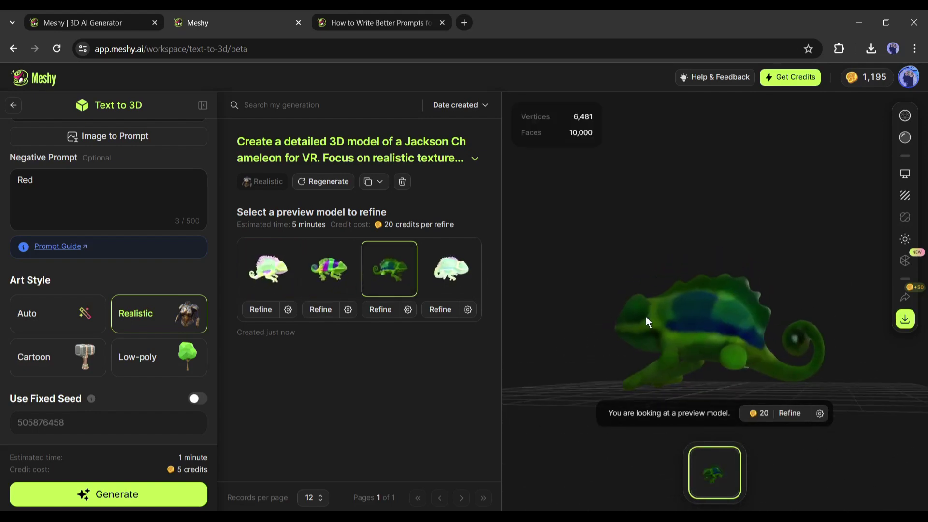
pyautogui.click(452, 276)
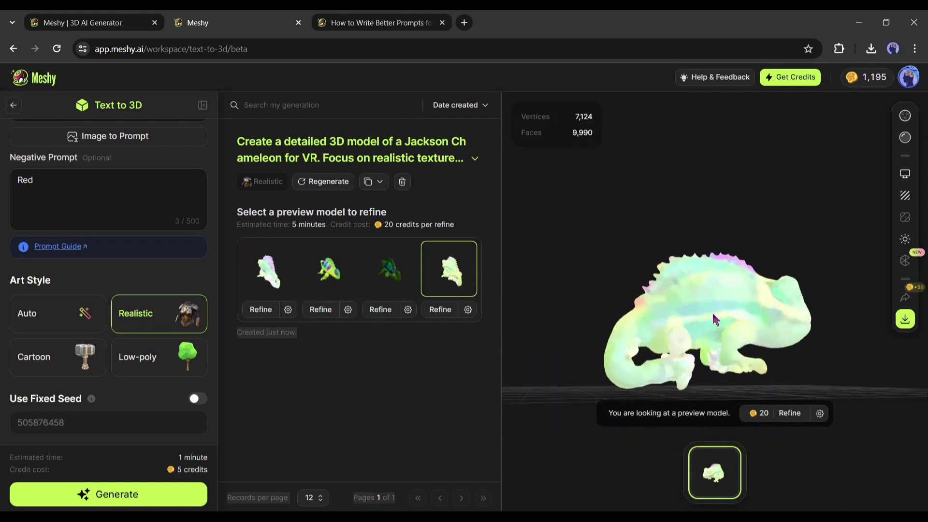
pyautogui.moveTo(390, 269)
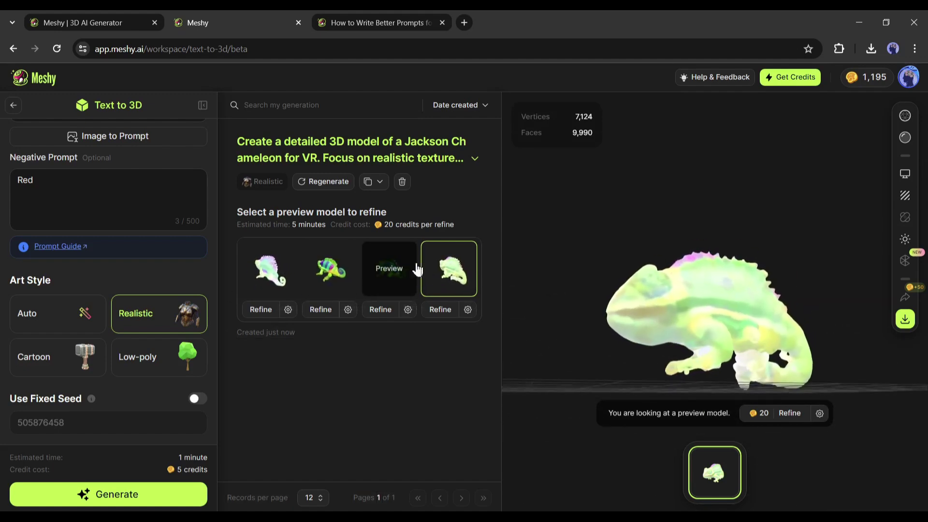
pyautogui.click(345, 274)
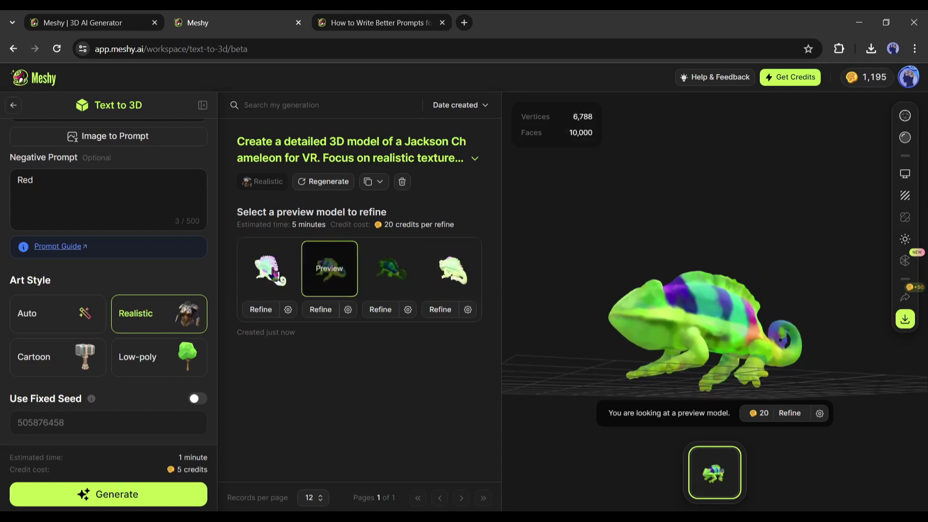
pyautogui.click(384, 269)
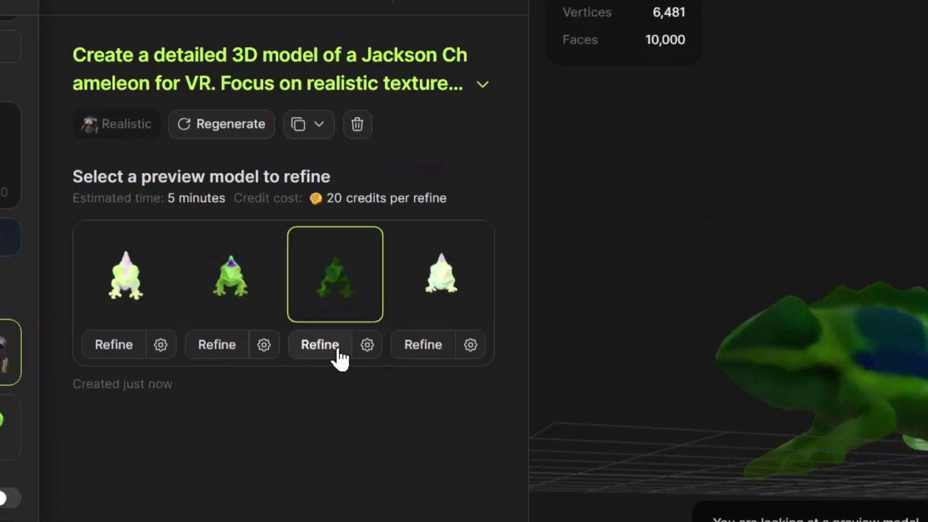
# Refine the dark green chameleon draft and zoom in on the refined model.
pyautogui.click(335, 357)
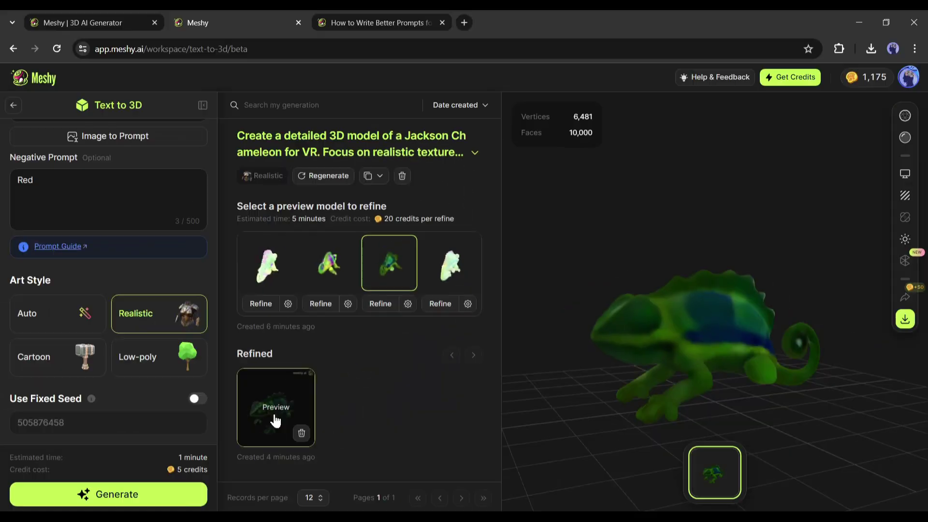
pyautogui.click(273, 417)
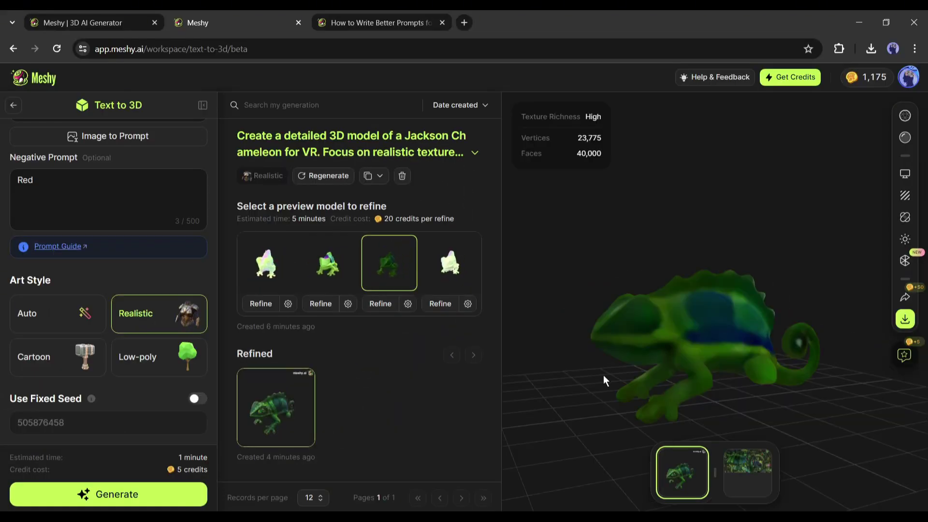
pyautogui.moveTo(604, 375)
pyautogui.mouseDown()
pyautogui.moveTo(709, 328)
pyautogui.moveTo(743, 256)
pyautogui.moveTo(776, 282)
pyautogui.moveTo(749, 400)
pyautogui.moveTo(798, 395)
pyautogui.moveTo(753, 327)
pyautogui.moveTo(780, 324)
pyautogui.moveTo(803, 344)
pyautogui.mouseUp()
pyautogui.scroll(2, 802, 347)
pyautogui.scroll(3, 869, 355)
pyautogui.scroll(2, 726, 351)
# Inspect the chameleon's back and its colour map, then return to the 3D view.
pyautogui.moveTo(726, 351)
pyautogui.mouseDown()
pyautogui.moveTo(840, 350)
pyautogui.moveTo(697, 351)
pyautogui.moveTo(770, 349)
pyautogui.moveTo(787, 295)
pyautogui.moveTo(654, 408)
pyautogui.moveTo(683, 472)
pyautogui.moveTo(701, 358)
pyautogui.moveTo(709, 411)
pyautogui.moveTo(735, 336)
pyautogui.mouseUp()
pyautogui.scroll(-5, 702, 364)
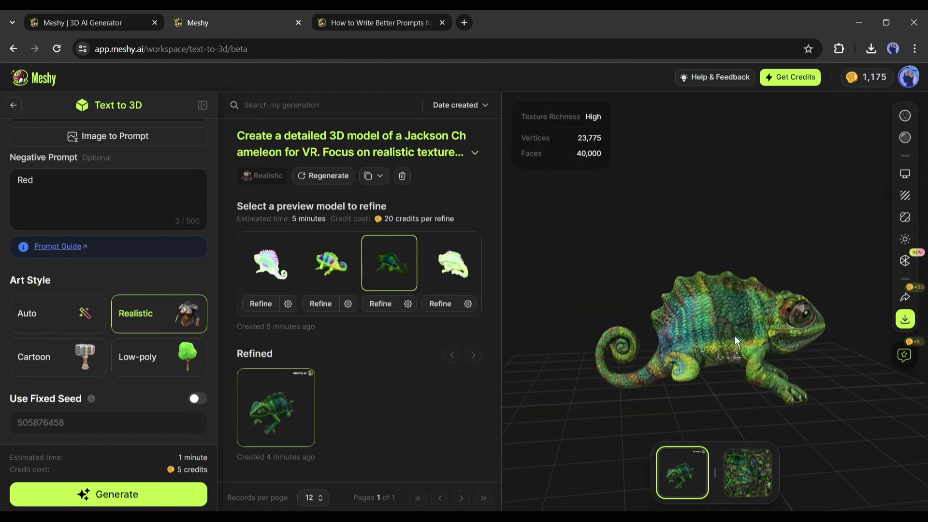
pyautogui.click(737, 484)
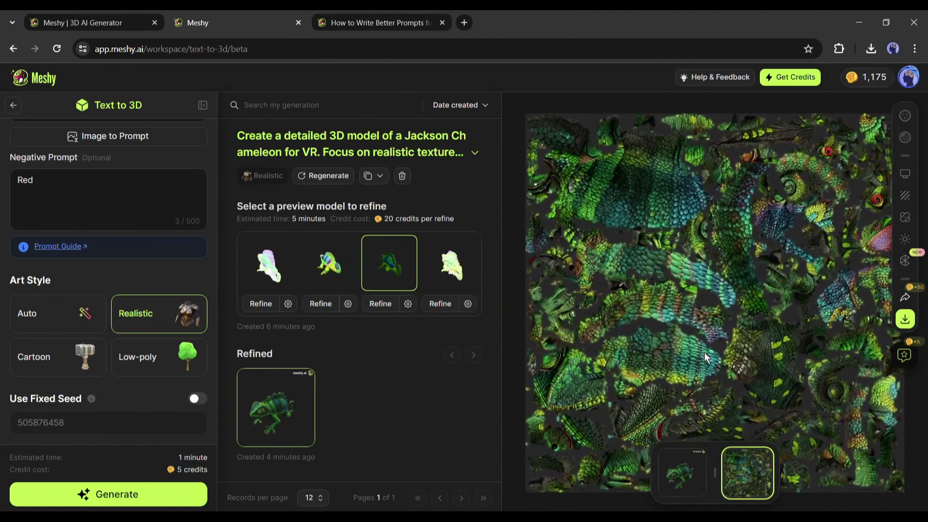
pyautogui.click(680, 475)
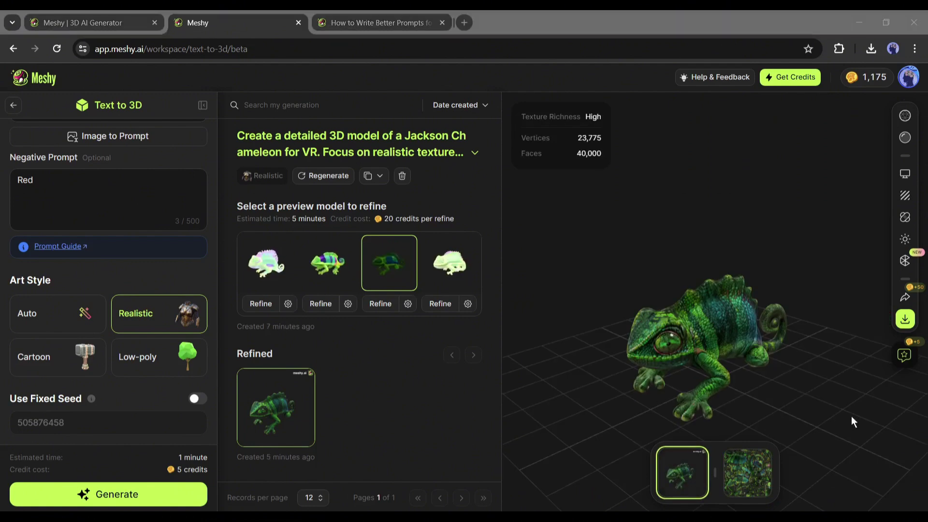
# Orbit the chameleon to a side view and briefly check AI texture editing.
pyautogui.moveTo(616, 326)
pyautogui.mouseDown()
pyautogui.moveTo(825, 278)
pyautogui.moveTo(643, 294)
pyautogui.moveTo(749, 308)
pyautogui.moveTo(637, 331)
pyautogui.moveTo(723, 323)
pyautogui.moveTo(645, 359)
pyautogui.mouseUp()
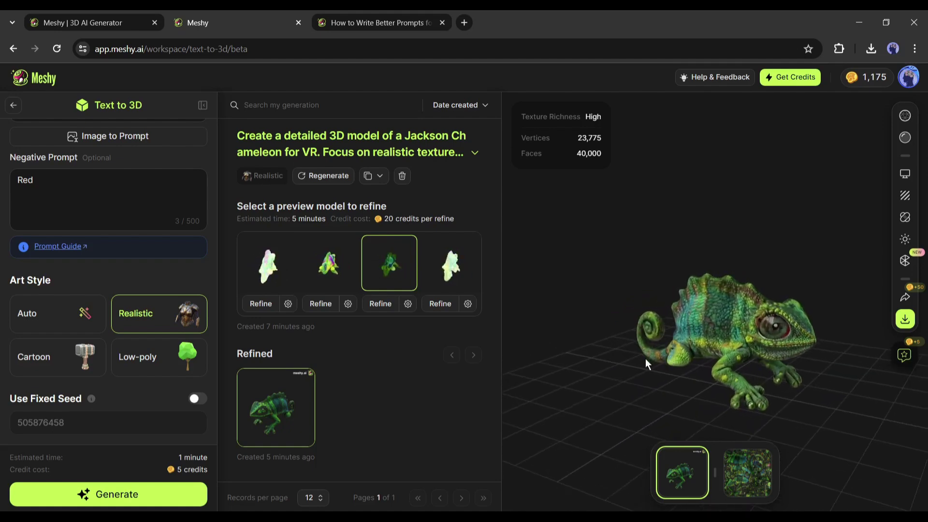
pyautogui.click(904, 218)
pyautogui.click(753, 126)
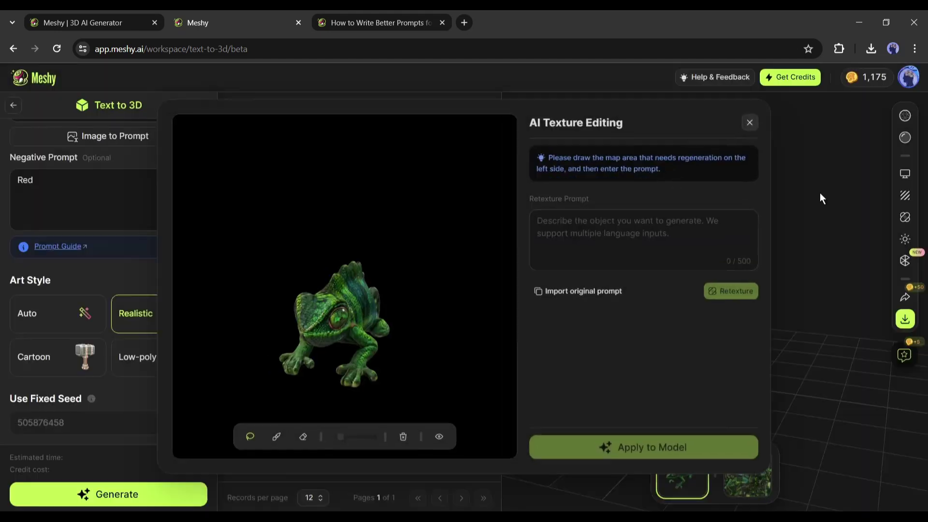
# Enable auto-rotation and PBR render mode, then check environment and mesh settings.
pyautogui.click(901, 179)
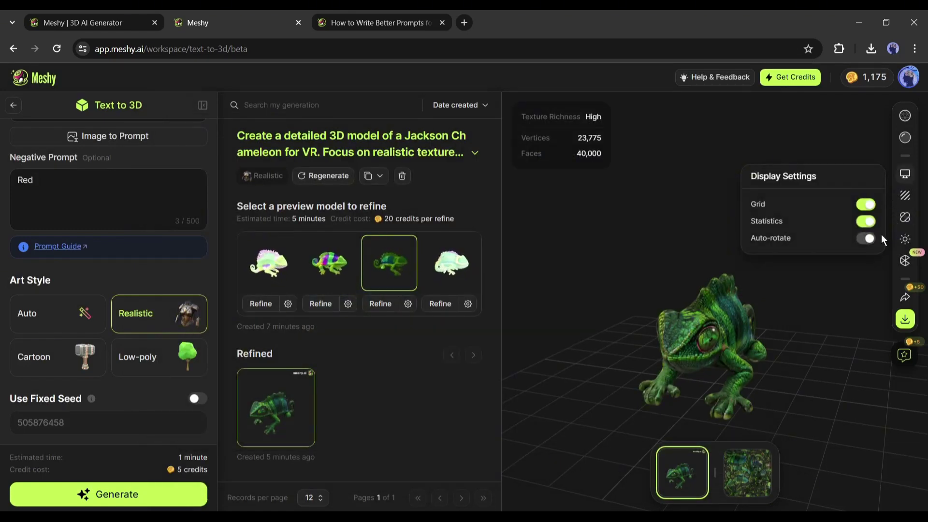
pyautogui.click(882, 238)
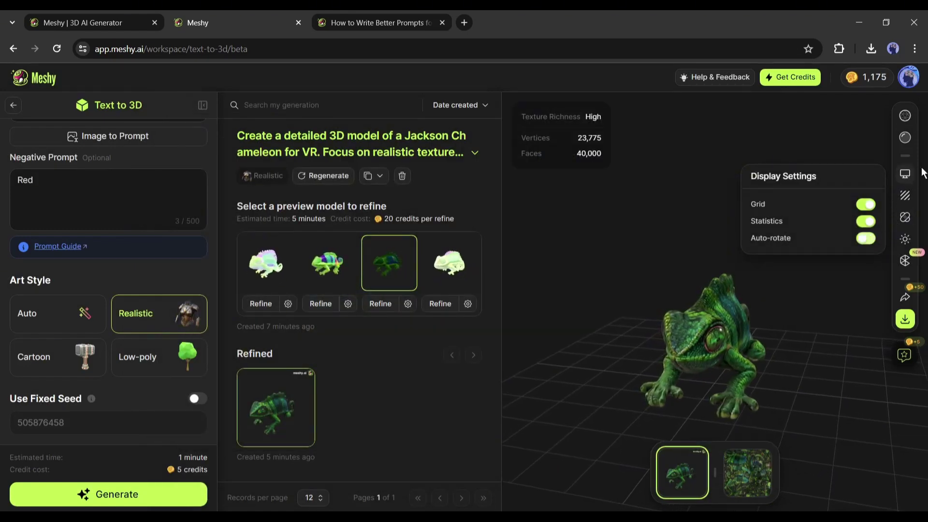
pyautogui.click(904, 195)
pyautogui.click(804, 229)
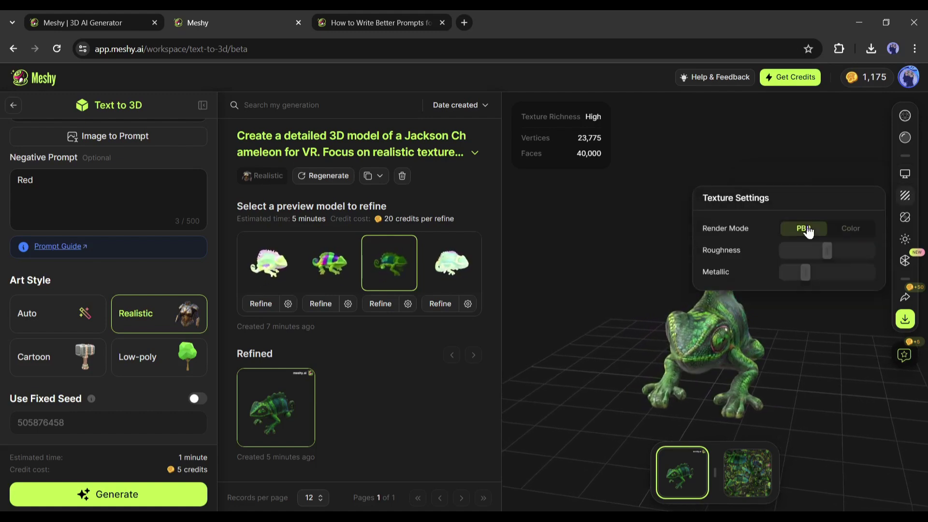
pyautogui.click(905, 239)
pyautogui.click(906, 261)
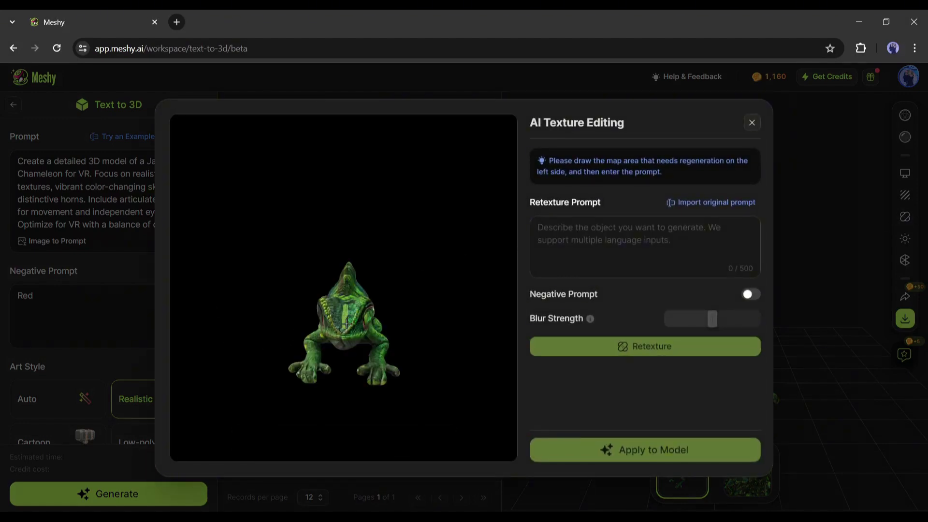
pyautogui.moveTo(343, 323)
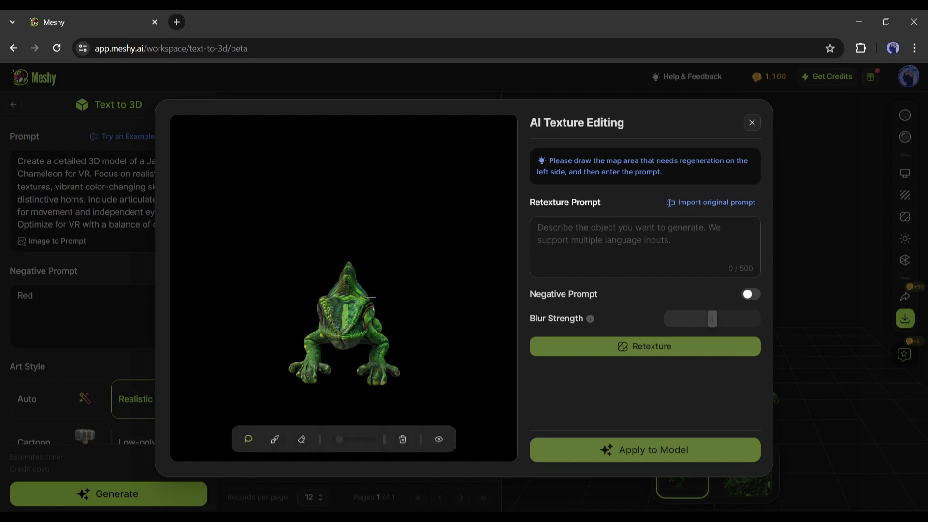
# Retexture with the prompt 'Red mark' and apply Result 2 to the chameleon.
pyautogui.click(609, 237)
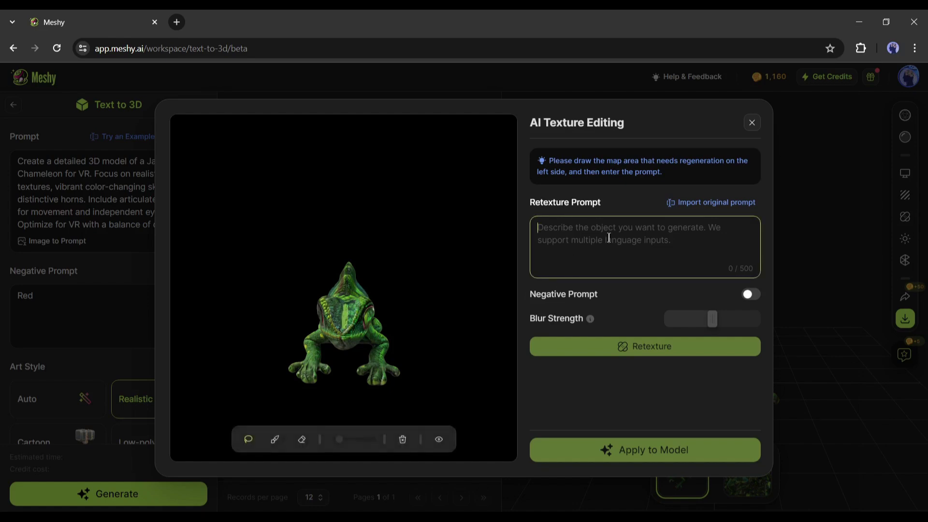
pyautogui.write('re')
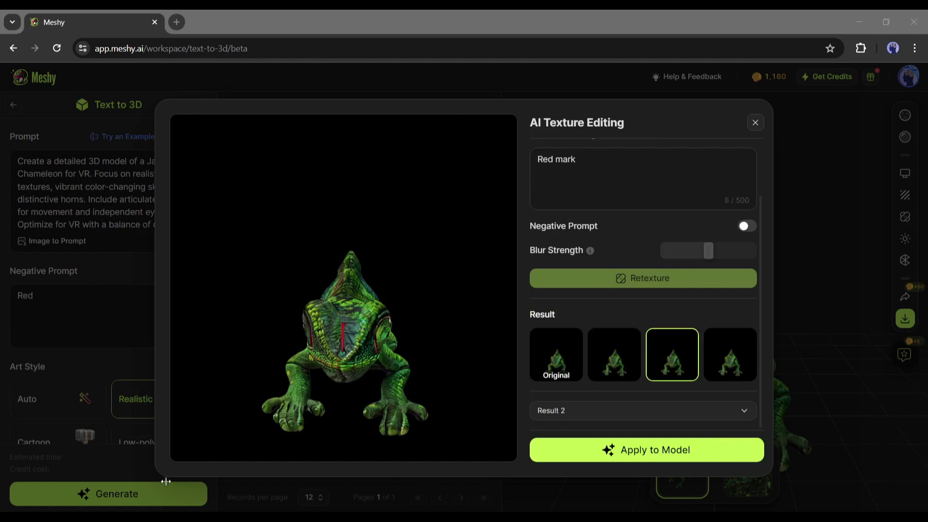
pyautogui.click(555, 159)
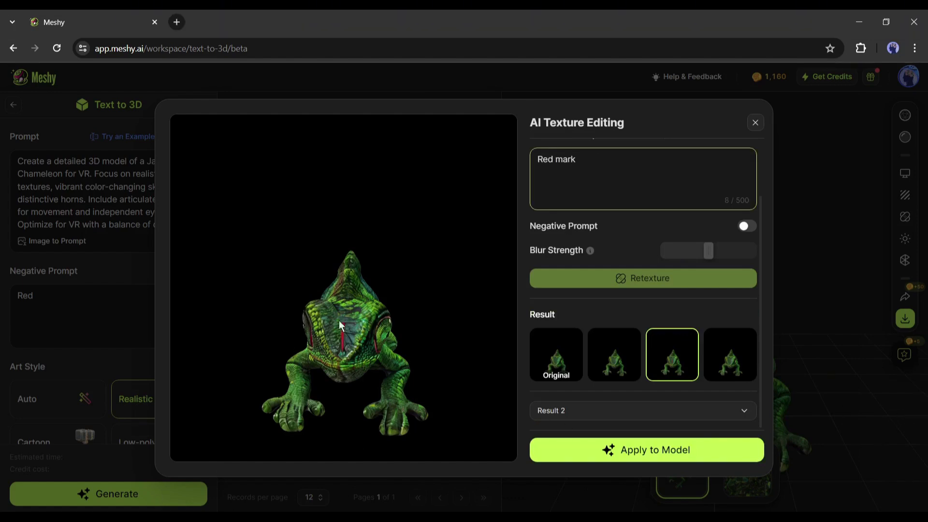
pyautogui.click(650, 452)
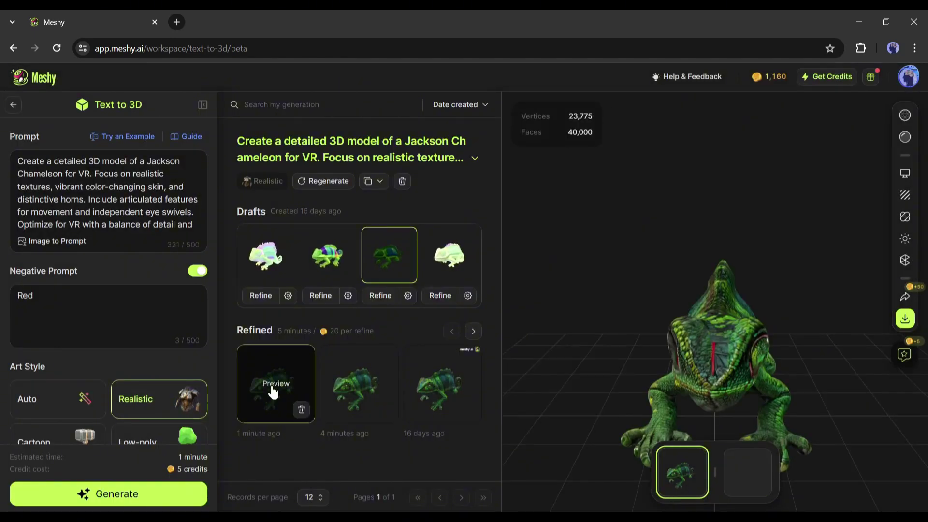
# Check the retextured chameleon, then download it as an FBX zip file.
pyautogui.moveTo(760, 352)
pyautogui.mouseDown()
pyautogui.moveTo(827, 361)
pyautogui.moveTo(740, 379)
pyautogui.moveTo(685, 372)
pyautogui.moveTo(715, 366)
pyautogui.mouseUp()
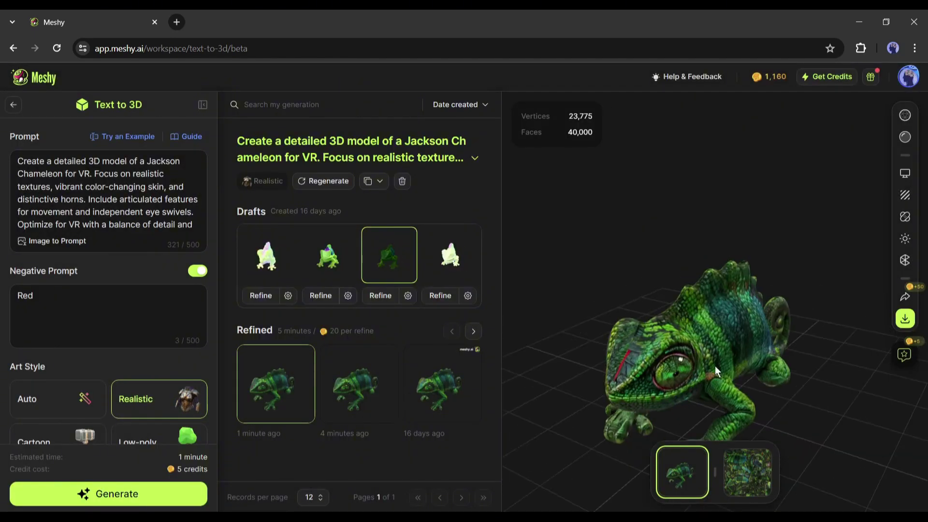
pyautogui.click(906, 324)
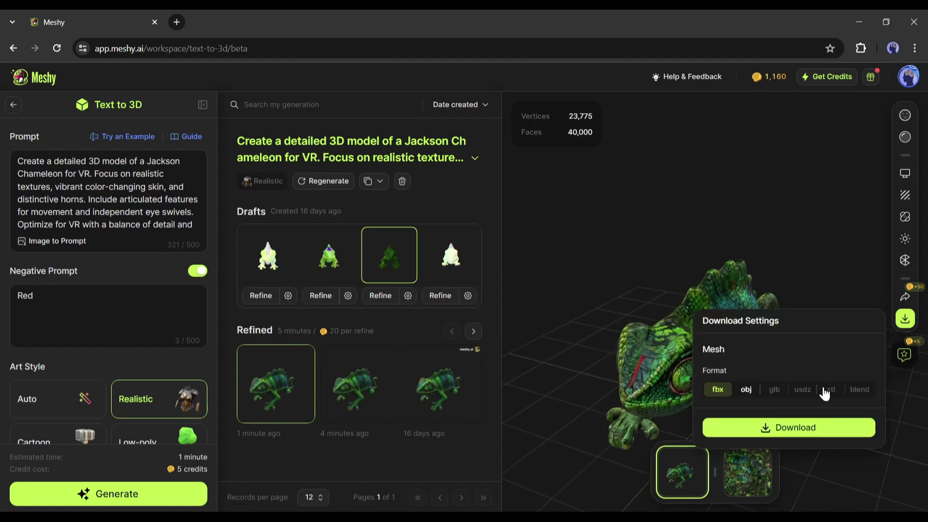
pyautogui.click(772, 428)
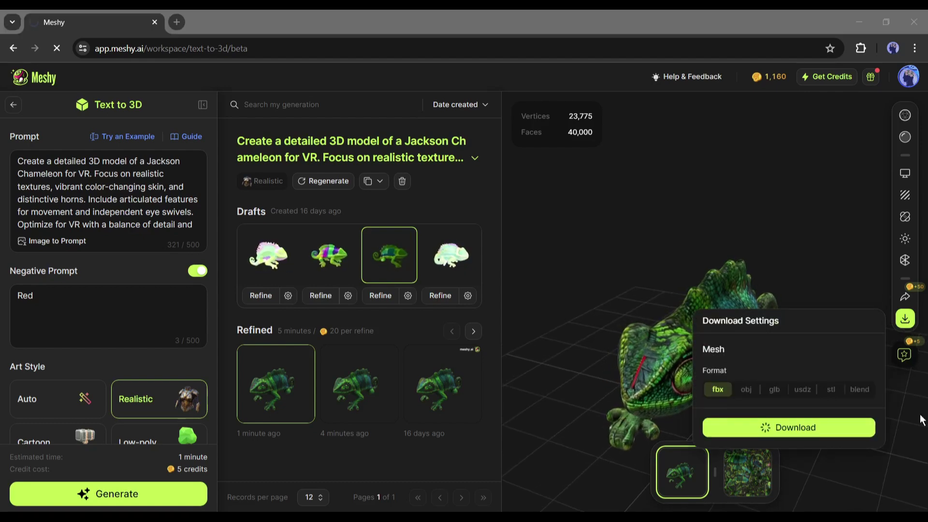
pyautogui.click(576, 207)
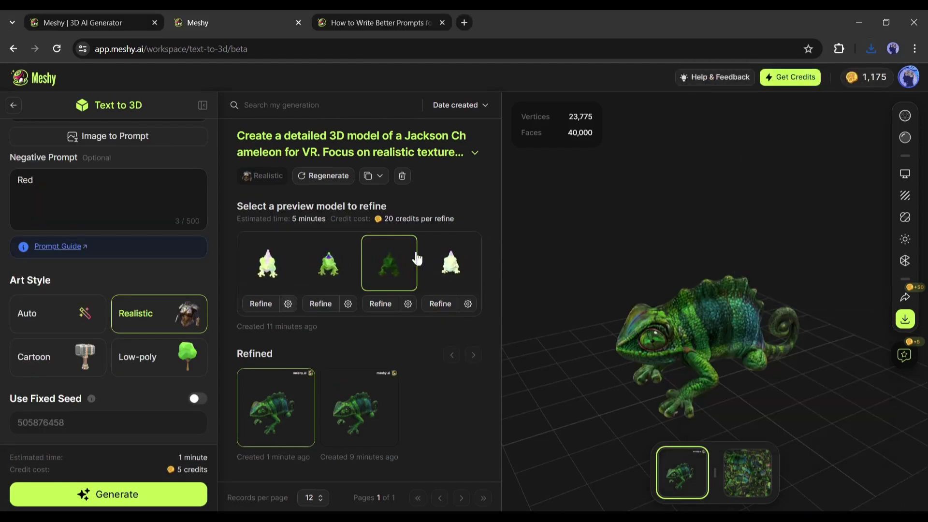
# Start a new AI Texturing project with the uploaded axe model and orbit to inspect it.
pyautogui.click(15, 111)
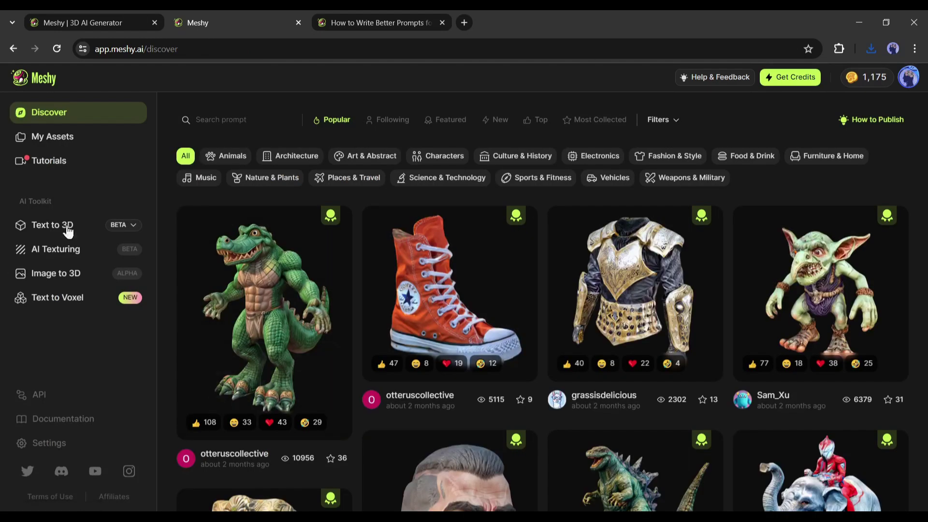
pyautogui.click(78, 251)
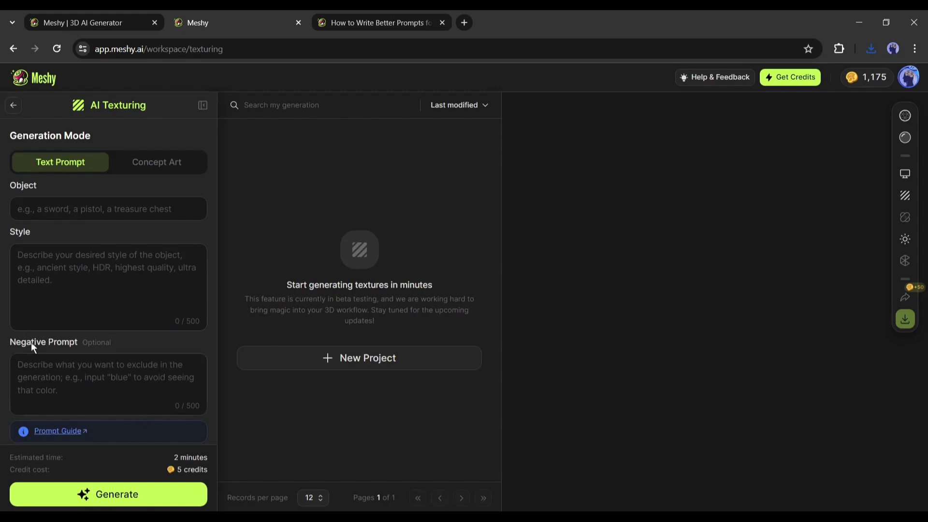
pyautogui.click(344, 362)
pyautogui.click(410, 207)
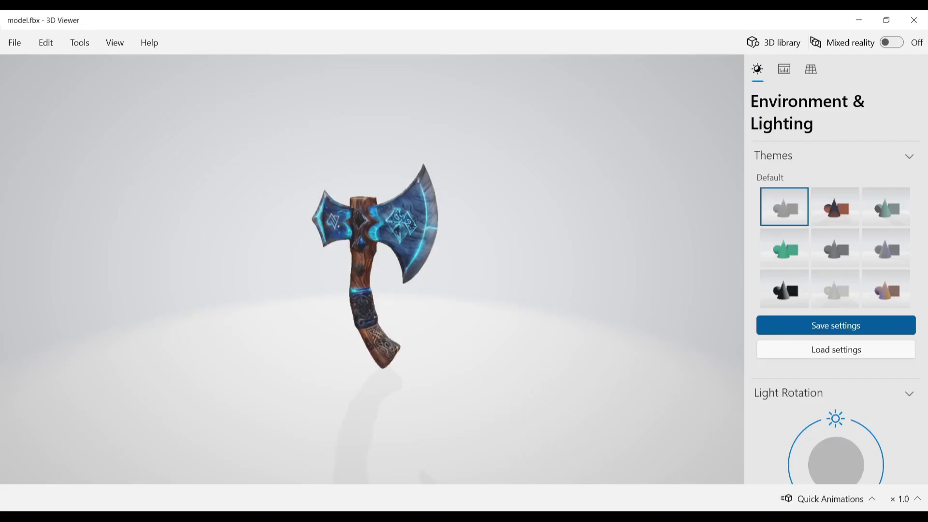
pyautogui.moveTo(417, 180)
pyautogui.mouseDown()
pyautogui.moveTo(271, 208)
pyautogui.moveTo(346, 253)
pyautogui.moveTo(575, 337)
pyautogui.mouseUp()
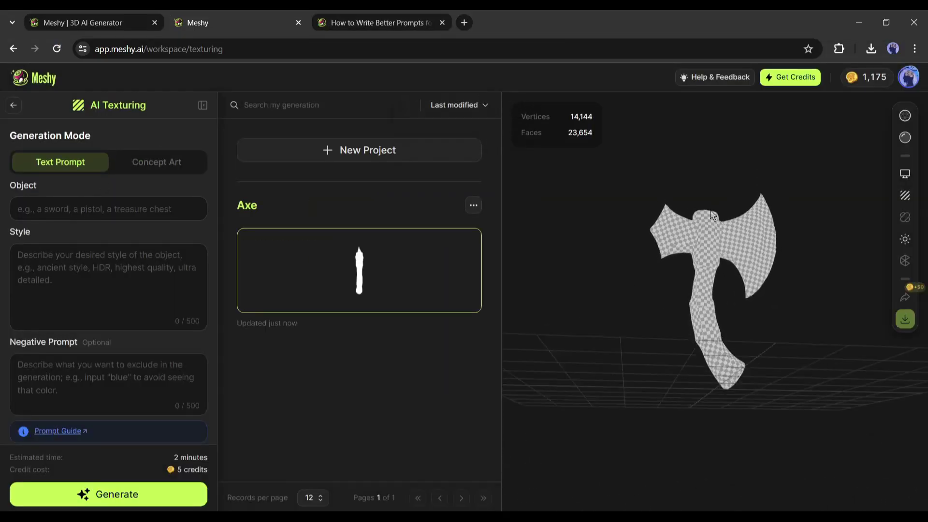
pyautogui.moveTo(642, 287); pyautogui.dragTo(723, 296)
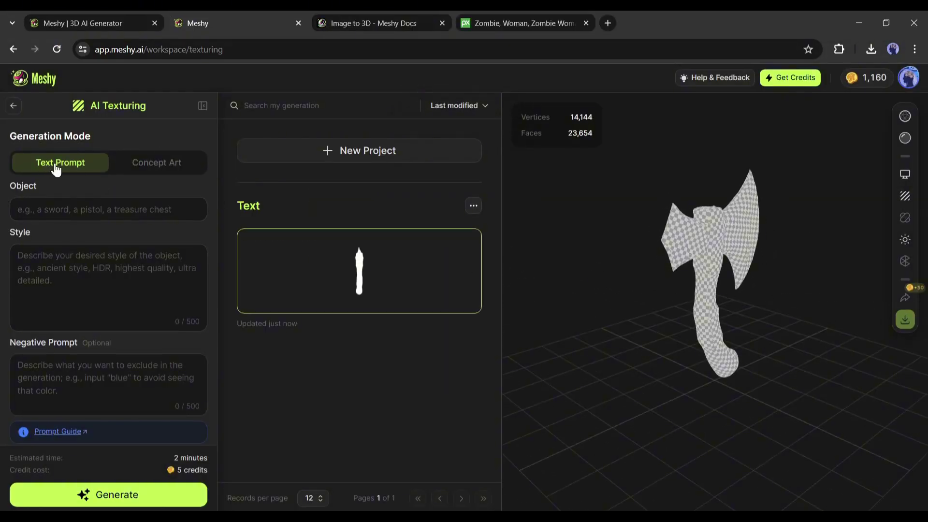
# Describe a legendary battle axe in 'ancient style, hyper detailed, HQ, 4K' texture style.
pyautogui.click(160, 166)
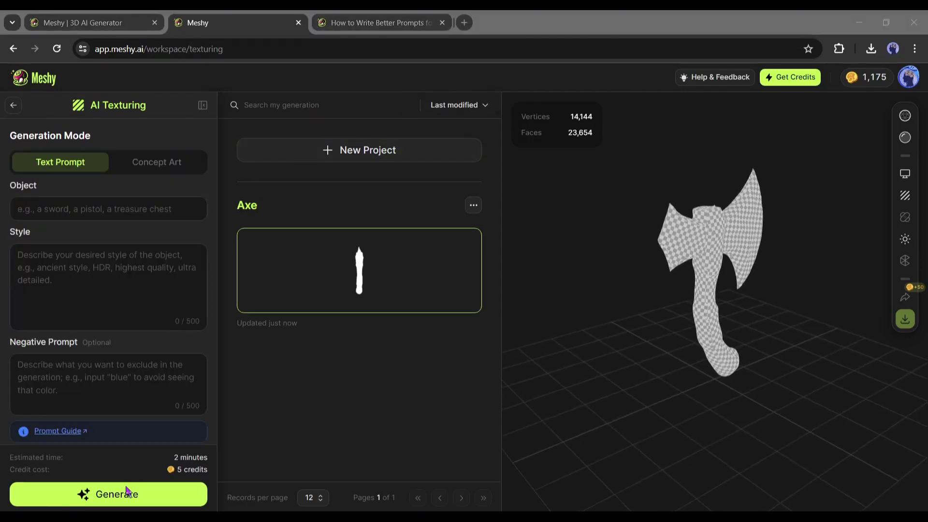
pyautogui.hotkey('alt', 'Tab')
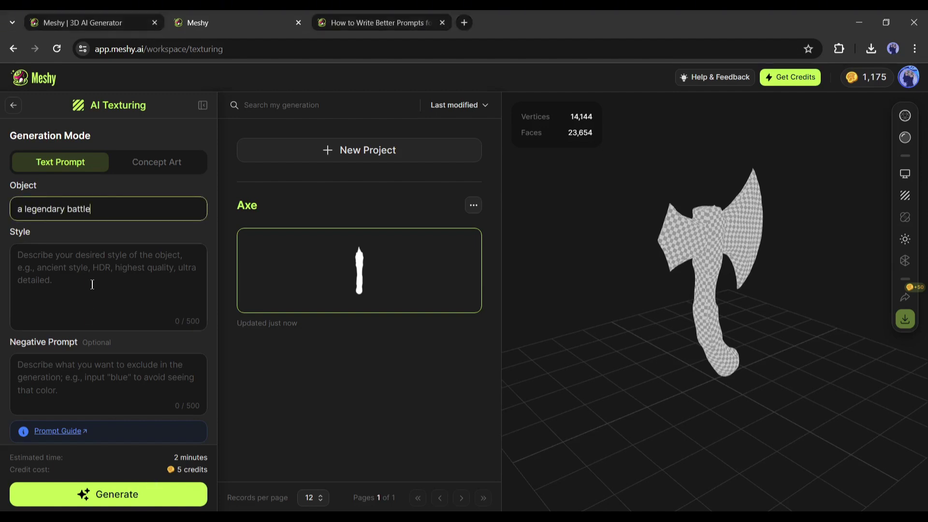
pyautogui.write('axe')
pyautogui.click(92, 284)
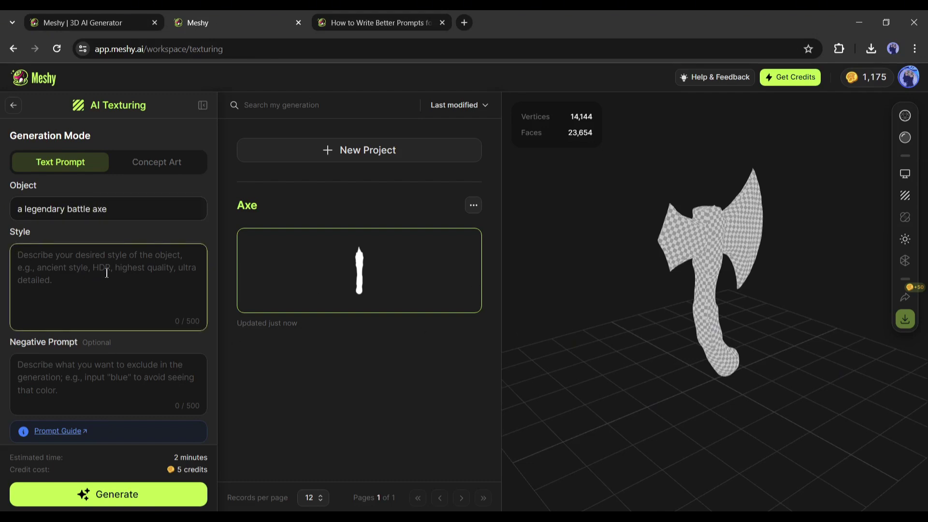
pyautogui.write('ancient style, hyper detailed, HQ, 4K')
pyautogui.press('Tab')
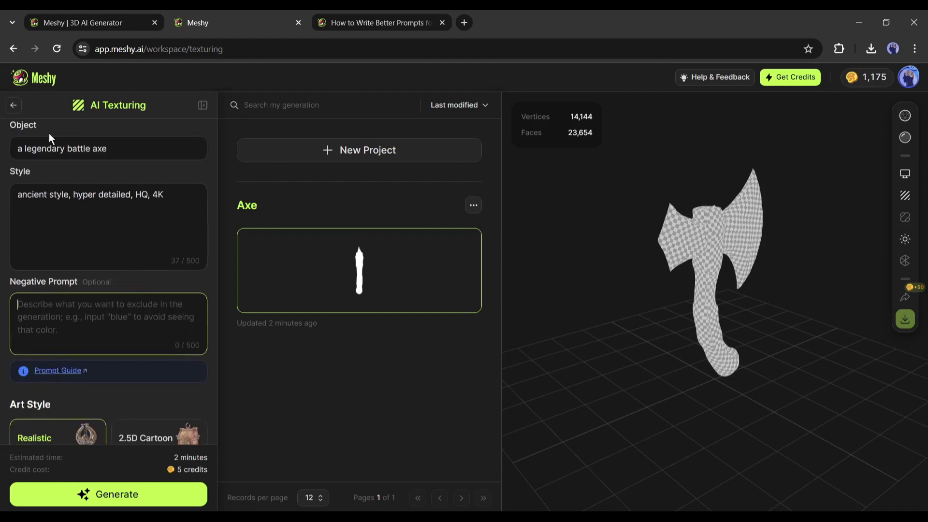
# Turn on Generate PBR Maps at 4K resolution.
pyautogui.scroll(-2, 103, 375)
pyautogui.scroll(-3, 106, 364)
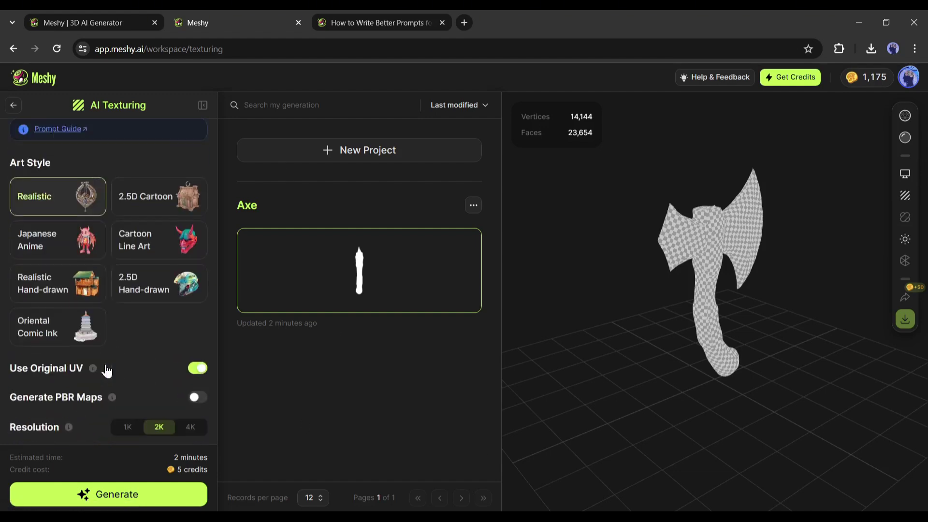
pyautogui.scroll(3, 120, 339)
pyautogui.scroll(-4, 124, 327)
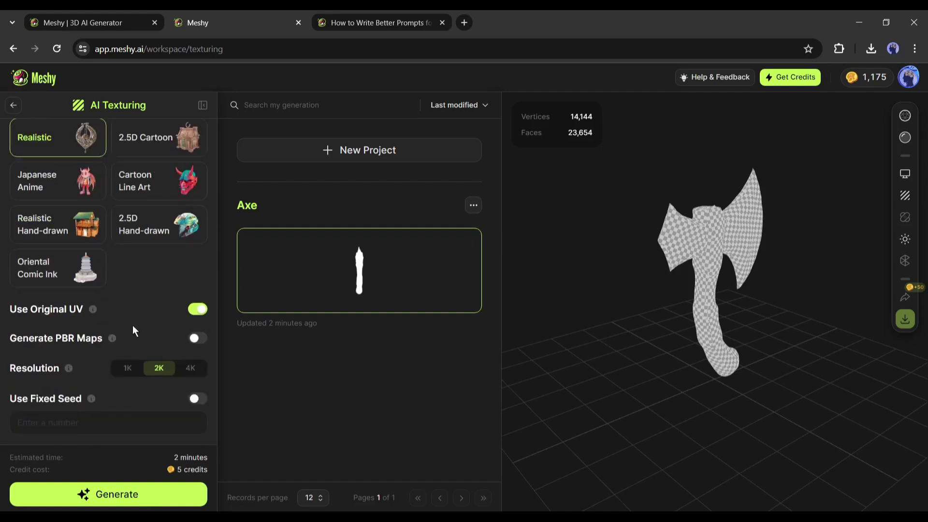
pyautogui.scroll(1, 155, 298)
pyautogui.scroll(1, 140, 290)
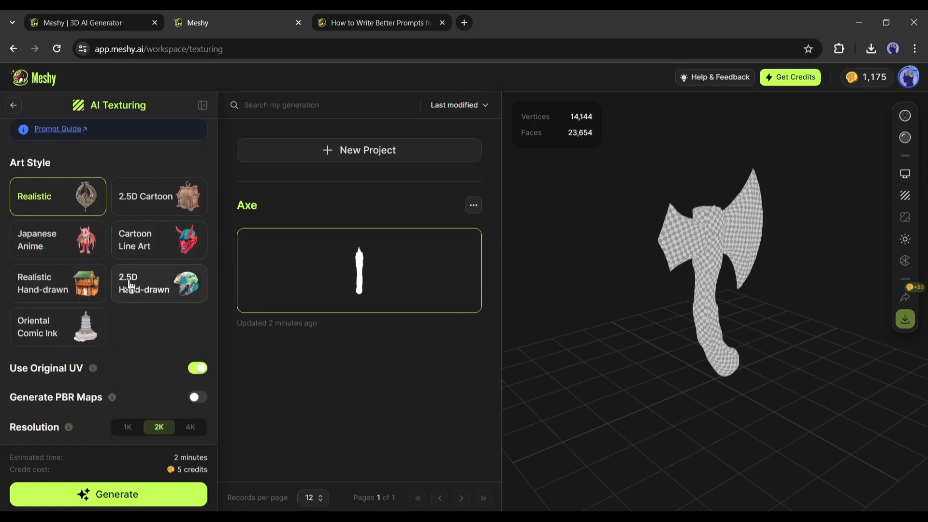
pyautogui.scroll(-1, 121, 310)
pyautogui.scroll(-1, 116, 329)
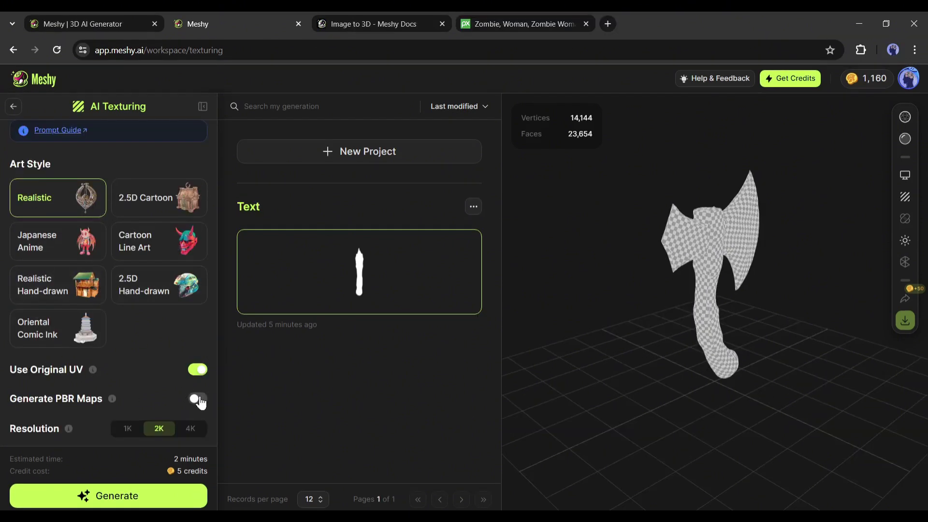
pyautogui.click(197, 399)
pyautogui.scroll(-1, 87, 327)
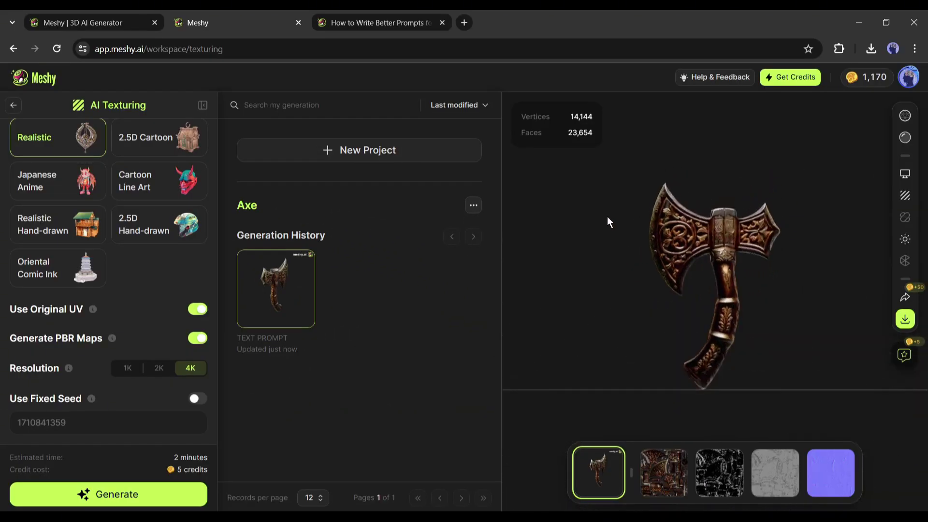
# Review the axe's Color, Metallic, Roughness and Normal maps, then return to the Discover gallery.
pyautogui.click(669, 479)
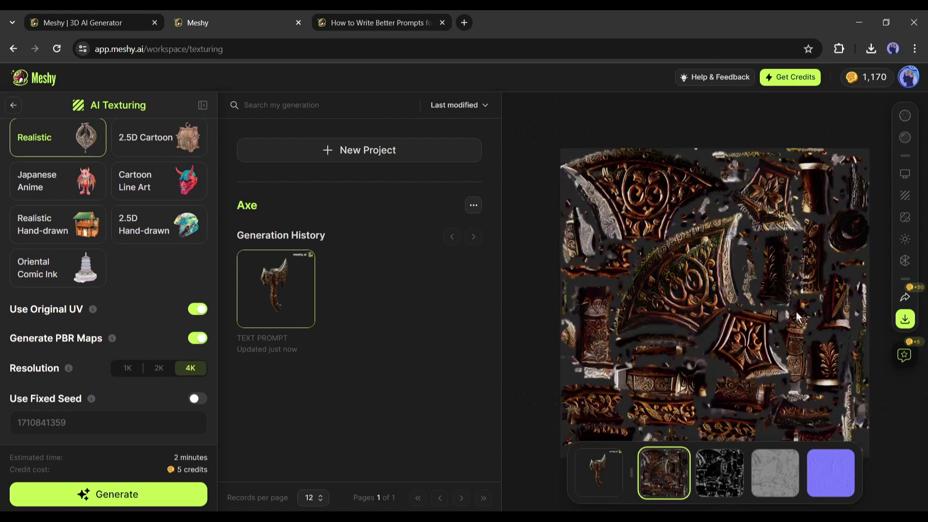
pyautogui.click(734, 483)
pyautogui.click(779, 477)
pyautogui.click(834, 479)
pyautogui.click(604, 484)
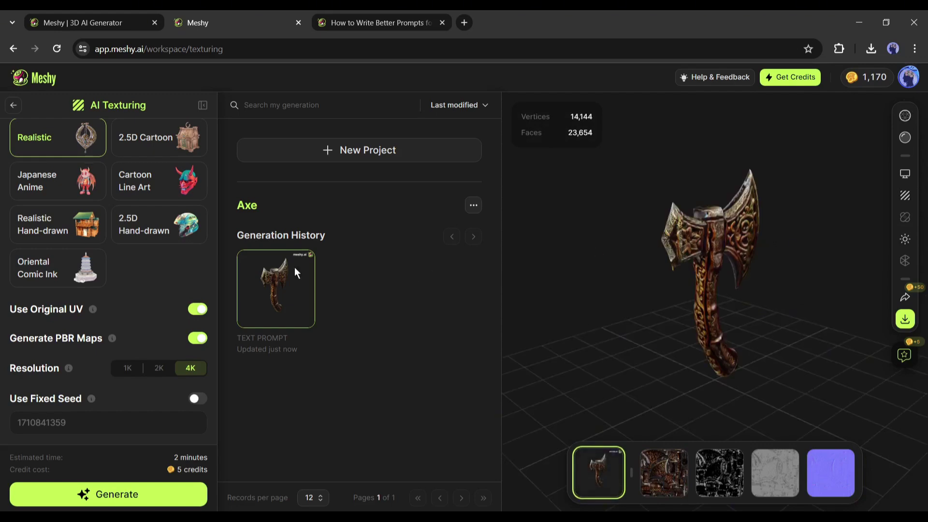
pyautogui.click(14, 107)
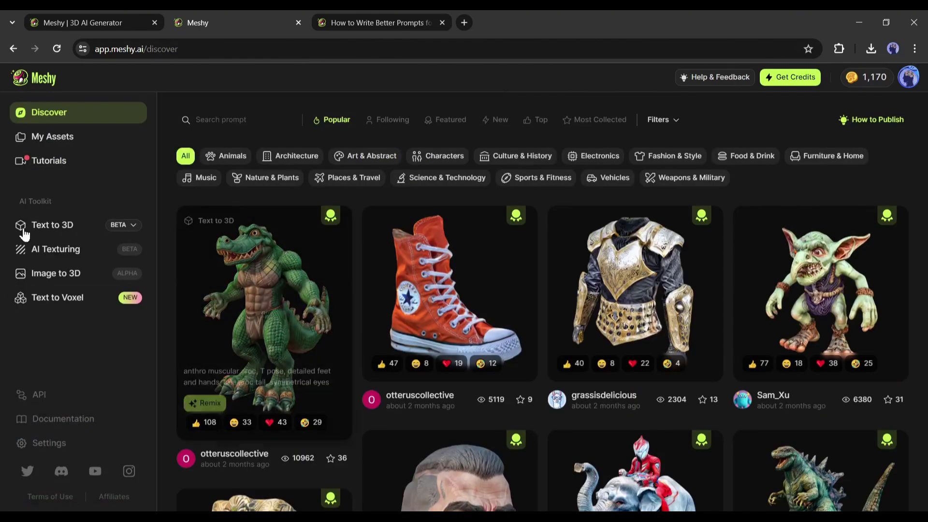
# Open Image to 3D and read through the Input Image Guide in Meshy Docs.
pyautogui.click(56, 277)
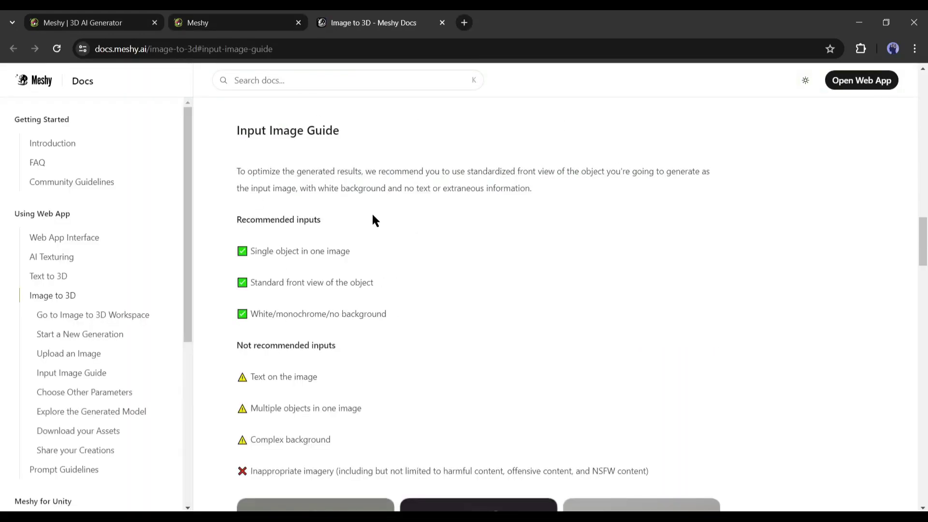
pyautogui.scroll(-1, 348, 220)
pyautogui.scroll(-2, 341, 222)
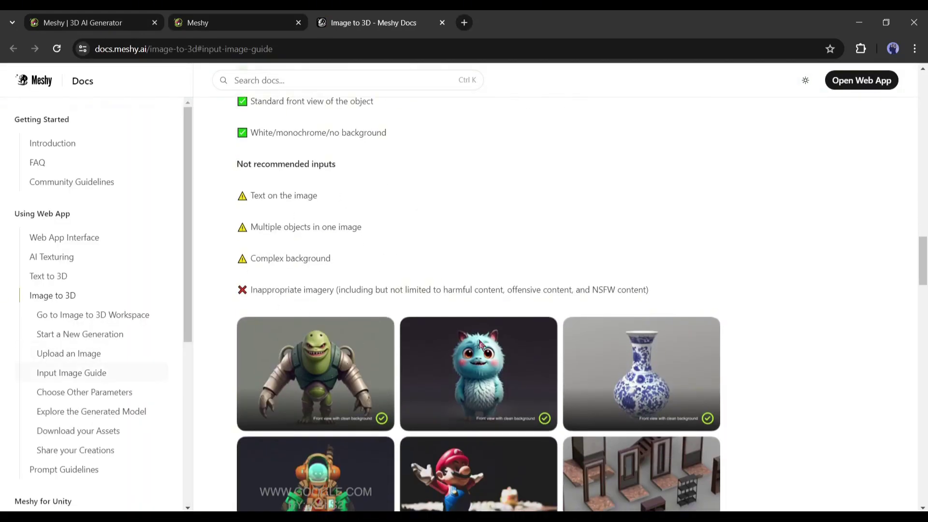
pyautogui.scroll(-2, 476, 344)
pyautogui.scroll(1, 377, 364)
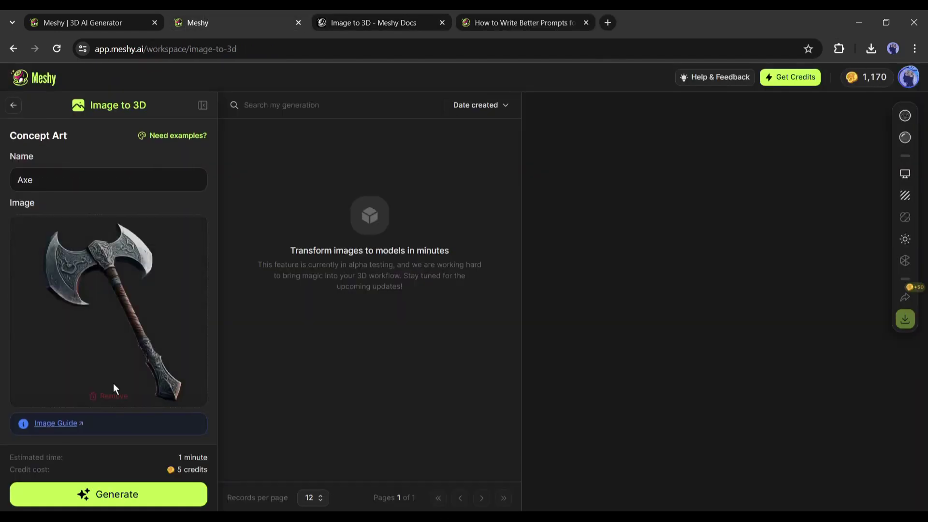
# Generate the 3D axe from the uploaded image and orbit to view it from above.
pyautogui.click(141, 494)
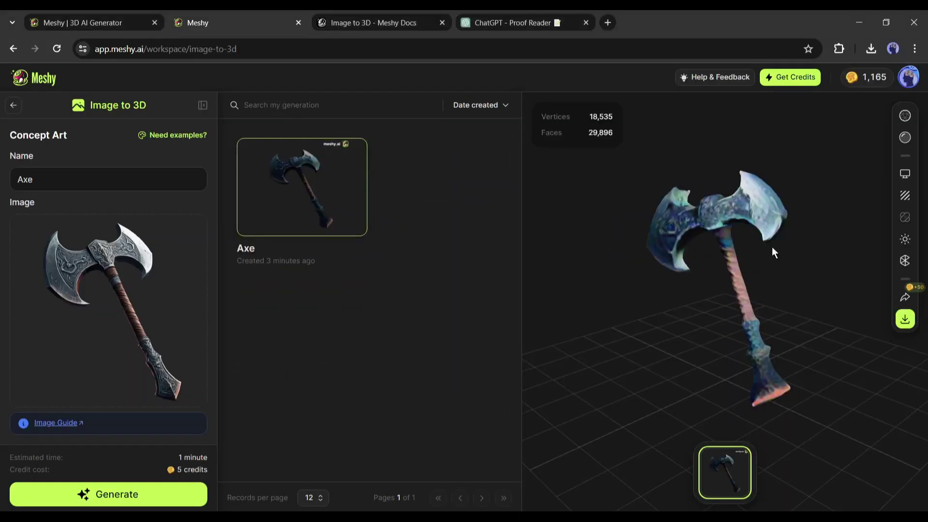
pyautogui.moveTo(767, 250)
pyautogui.mouseDown()
pyautogui.moveTo(645, 250)
pyautogui.moveTo(684, 202)
pyautogui.moveTo(767, 218)
pyautogui.moveTo(763, 169)
pyautogui.moveTo(735, 346)
pyautogui.moveTo(767, 253)
pyautogui.moveTo(807, 190)
pyautogui.moveTo(724, 221)
pyautogui.moveTo(770, 225)
pyautogui.moveTo(716, 248)
pyautogui.moveTo(633, 259)
pyautogui.moveTo(67, 161)
pyautogui.mouseUp()
# Paste the detailed voxel-art axe prompt into Text to Voxel and generate the variants.
pyautogui.click(13, 105)
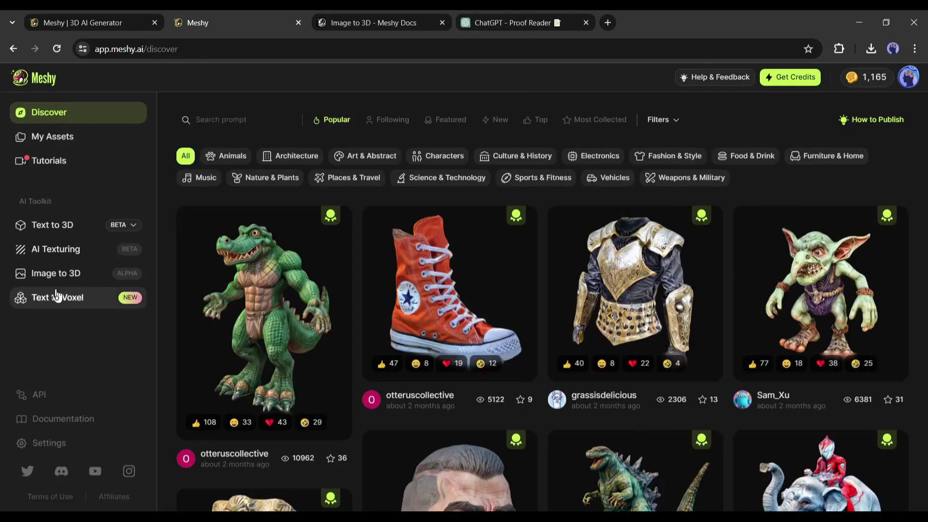
pyautogui.click(50, 304)
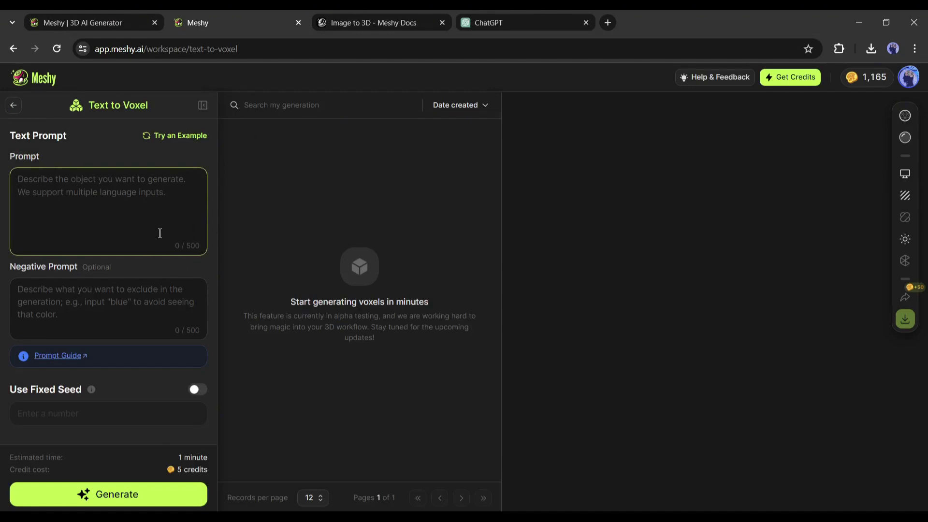
pyautogui.hotkey('ctrl', 'v')
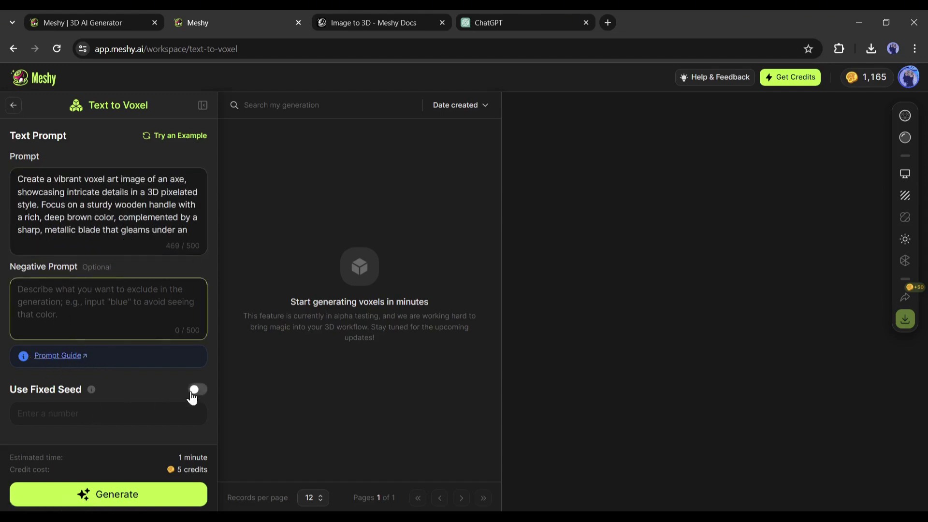
pyautogui.click(122, 495)
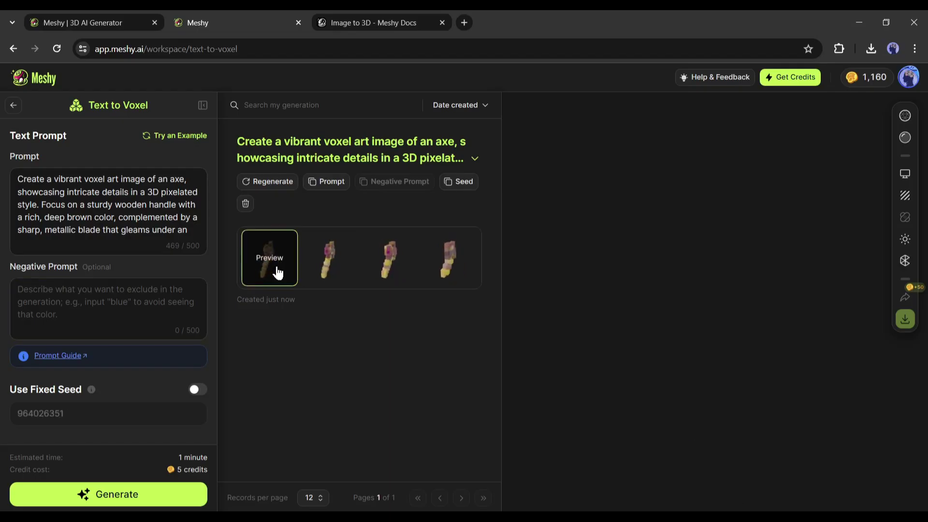
# Preview and orbit the second, third and fourth voxel axe variants.
pyautogui.click(330, 259)
pyautogui.moveTo(738, 255)
pyautogui.mouseDown()
pyautogui.moveTo(825, 243)
pyautogui.moveTo(750, 354)
pyautogui.moveTo(751, 233)
pyautogui.mouseUp()
pyautogui.click(395, 265)
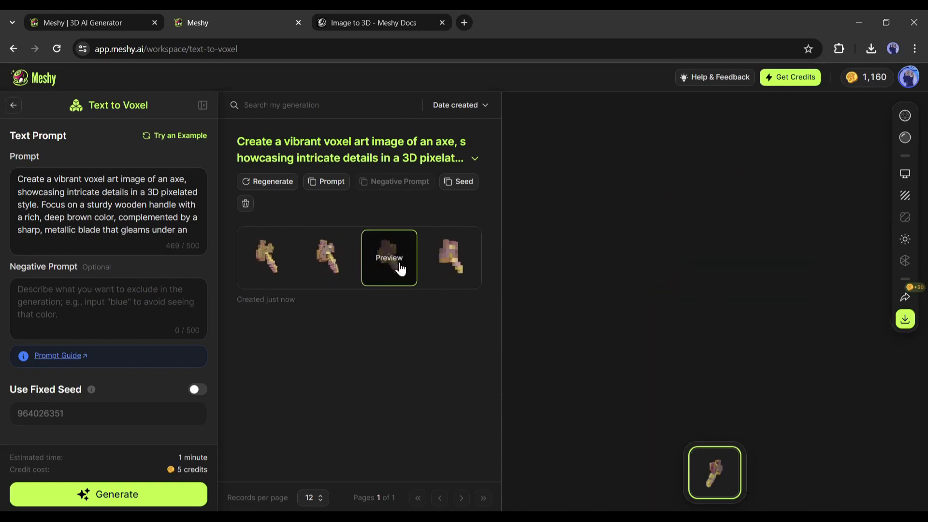
pyautogui.moveTo(735, 270); pyautogui.dragTo(657, 270)
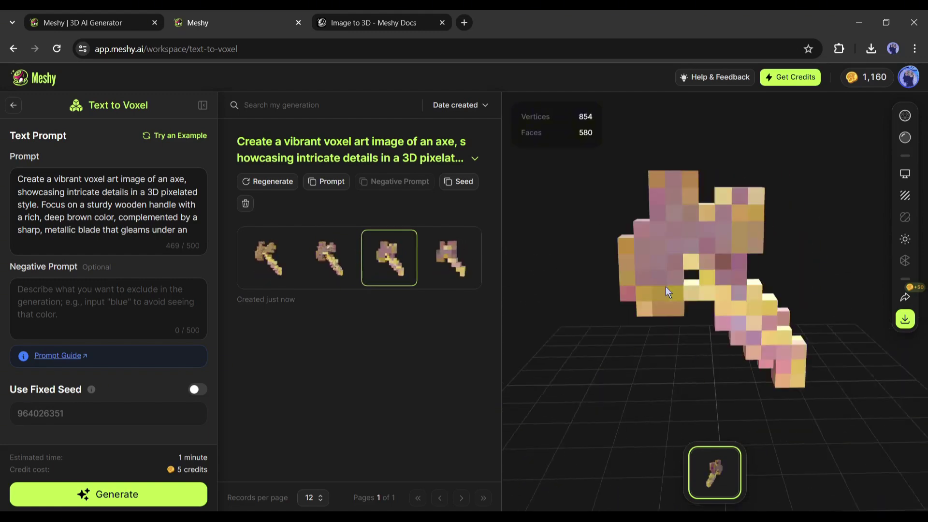
pyautogui.click(450, 258)
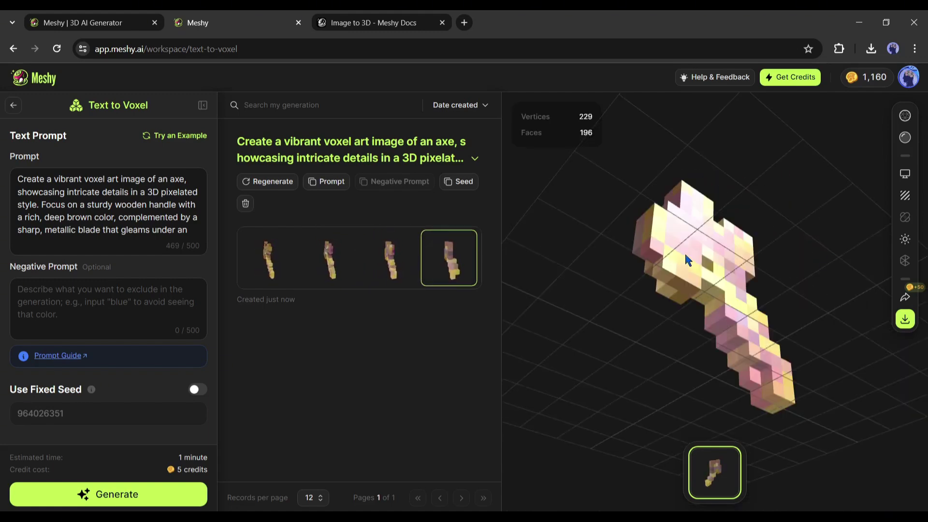
pyautogui.click(12, 107)
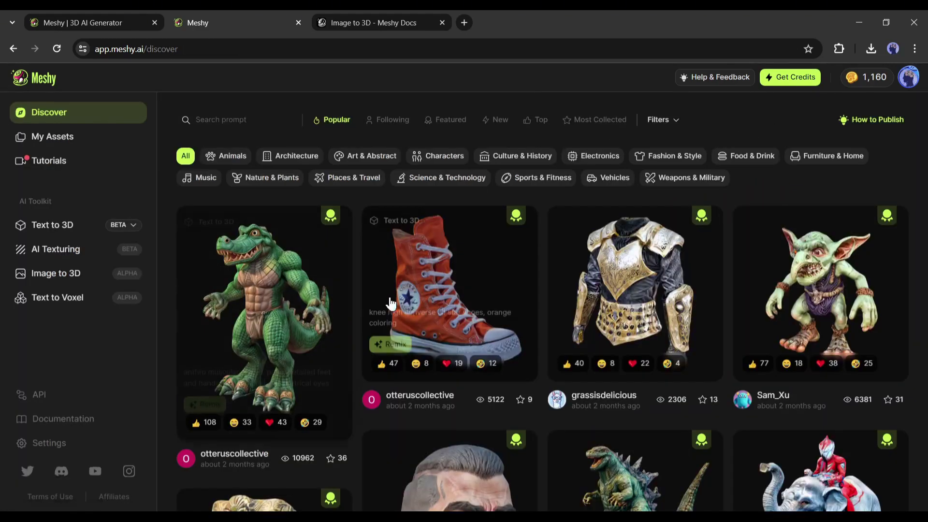
# Filter the Discover gallery by Architecture and Characters and view one model's details.
pyautogui.scroll(-5, 375, 284)
pyautogui.click(303, 166)
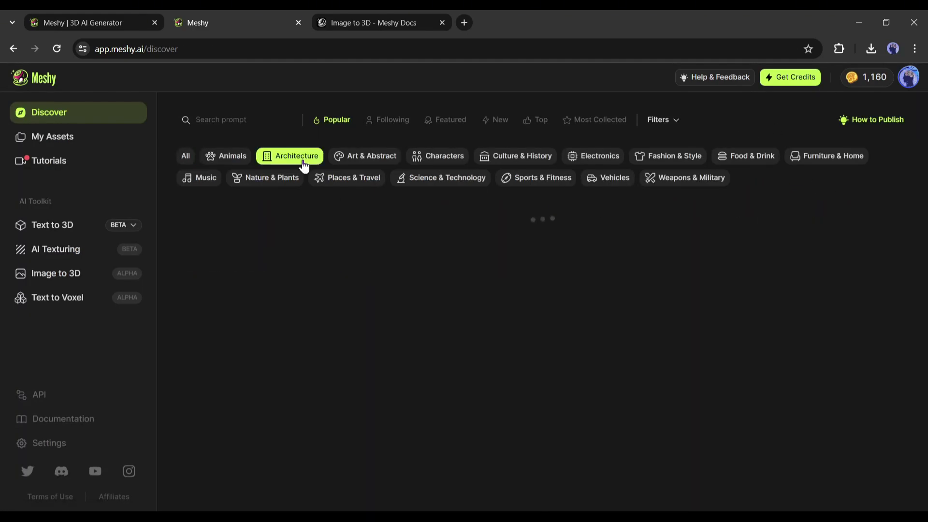
pyautogui.click(444, 160)
pyautogui.scroll(-3, 339, 299)
pyautogui.scroll(-5, 428, 369)
pyautogui.scroll(-5, 429, 369)
pyautogui.scroll(-5, 574, 414)
pyautogui.scroll(16, 596, 415)
pyautogui.click(429, 465)
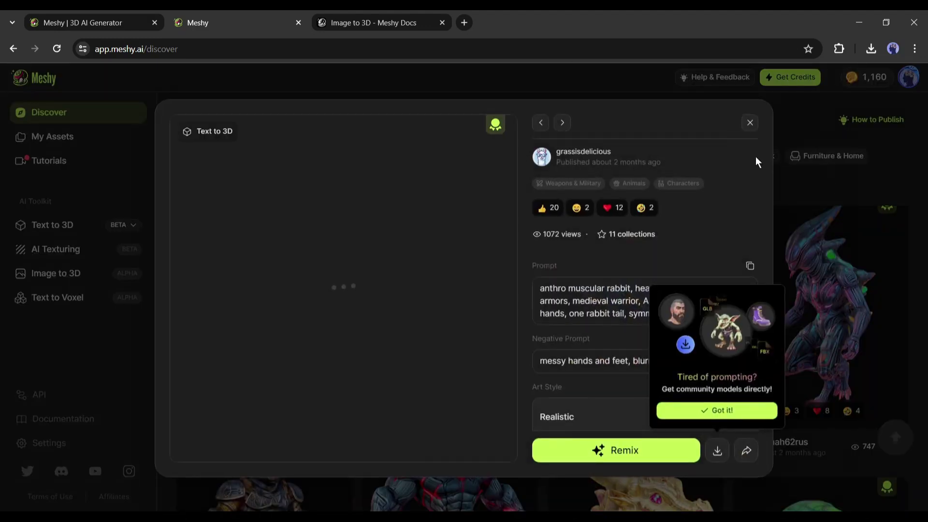
pyautogui.click(751, 124)
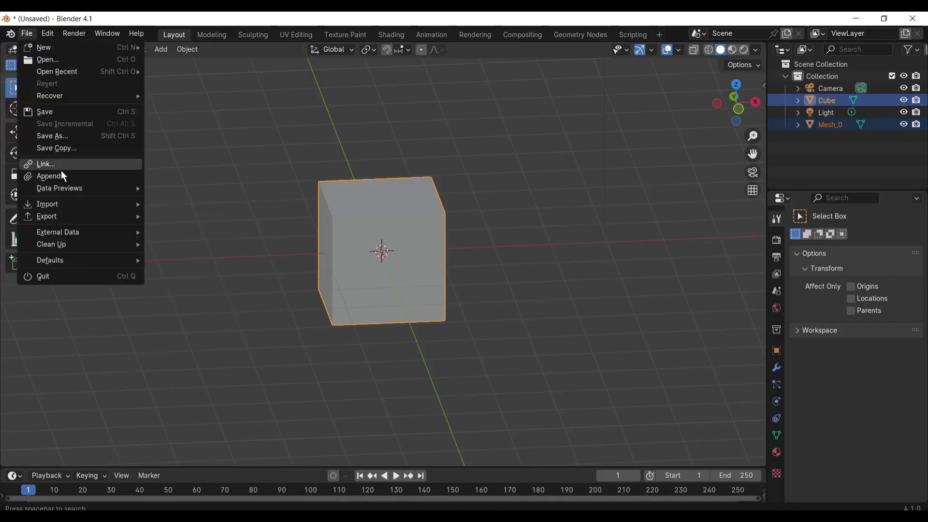
# Import the chameleon FBX into Blender and change the Properties editor's type.
pyautogui.moveTo(48, 204)
pyautogui.click(202, 330)
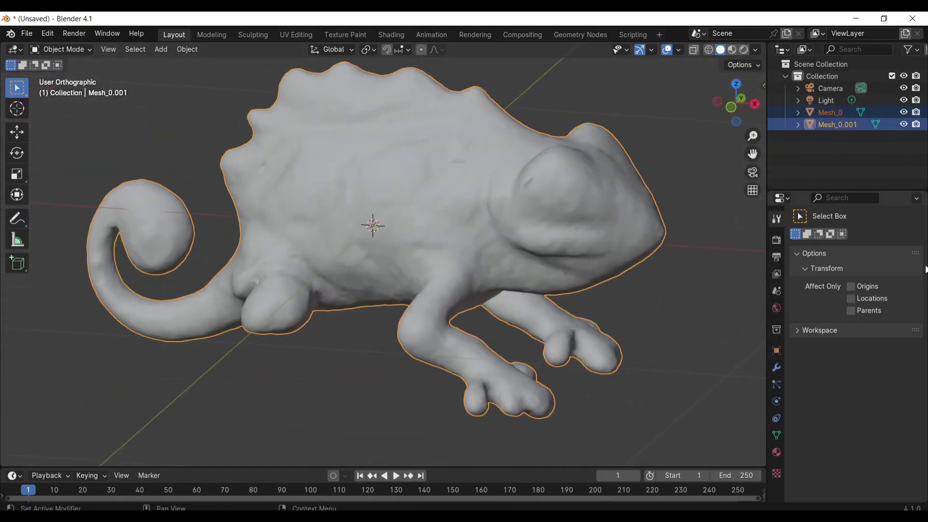
pyautogui.click(782, 198)
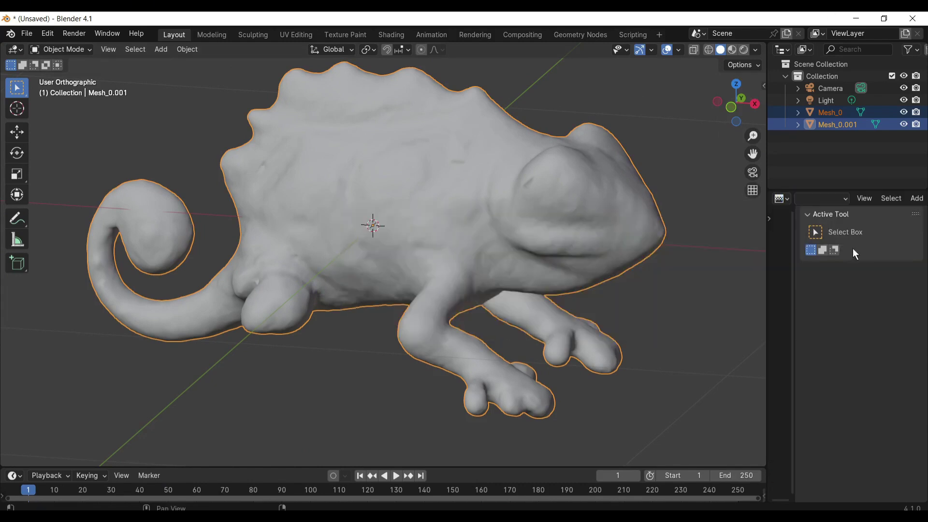